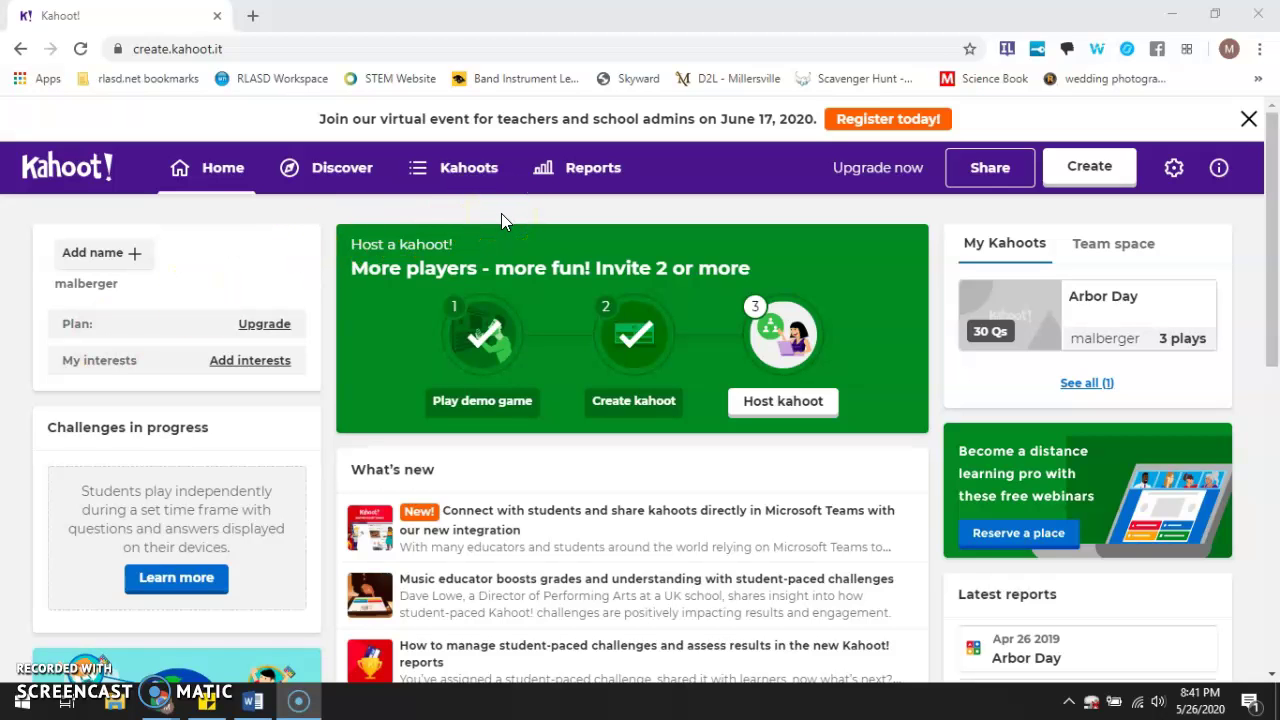
Step: Create a new blank kahoot, keeping the first question's 20-second time limit
{"action": "left_click", "coordinate": [1070, 170]}
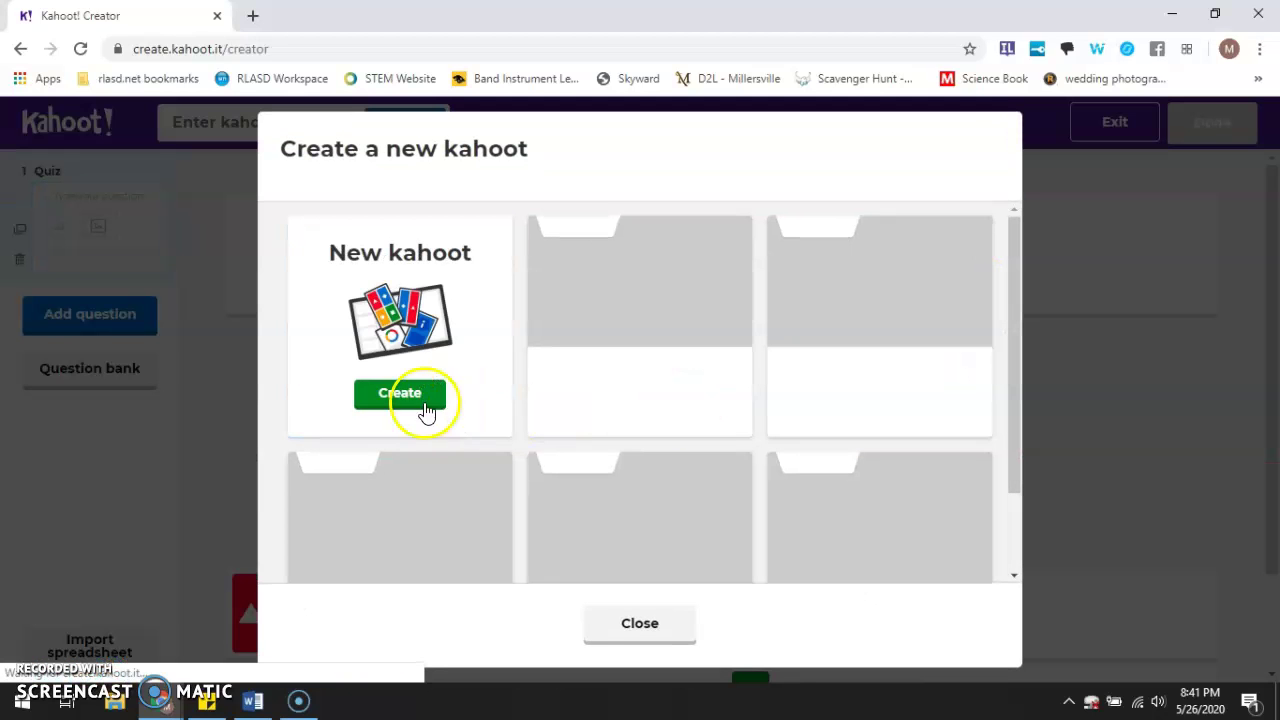
{"action": "left_click", "coordinate": [400, 393]}
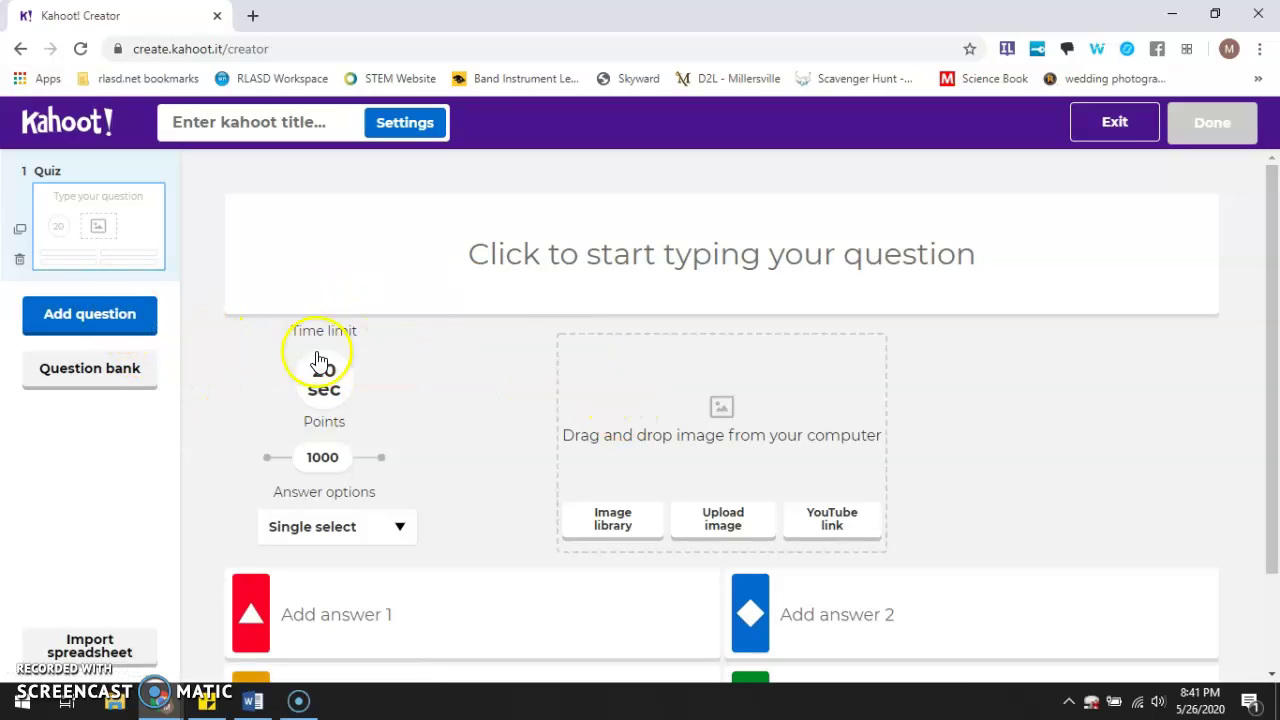
{"action": "left_click", "coordinate": [341, 389]}
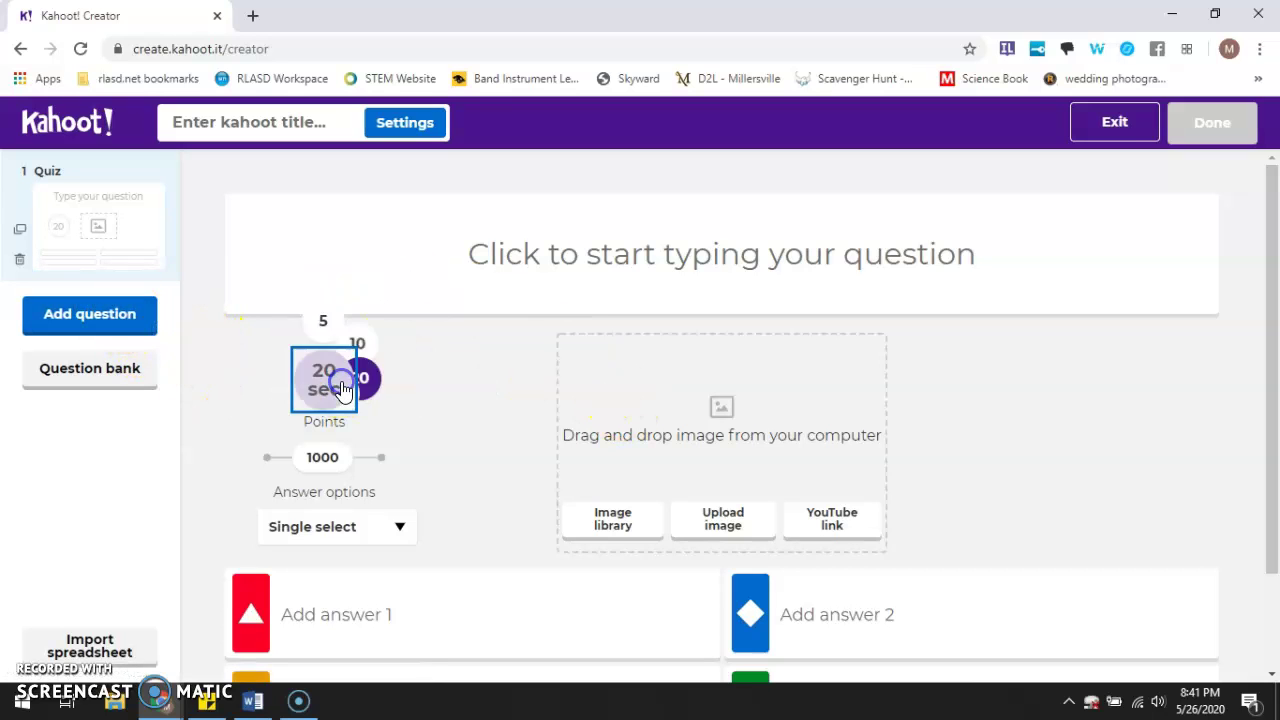
{"action": "left_click", "coordinate": [341, 389]}
Step: Try the first question's points slider, leaving it at 1000 points
{"action": "left_click", "coordinate": [334, 455]}
{"action": "mouse_move", "coordinate": [334, 457]}
{"action": "left_mouse_down"}
{"action": "mouse_move", "coordinate": [271, 460]}
{"action": "mouse_move", "coordinate": [377, 466]}
{"action": "mouse_move", "coordinate": [312, 455]}
{"action": "left_mouse_up"}
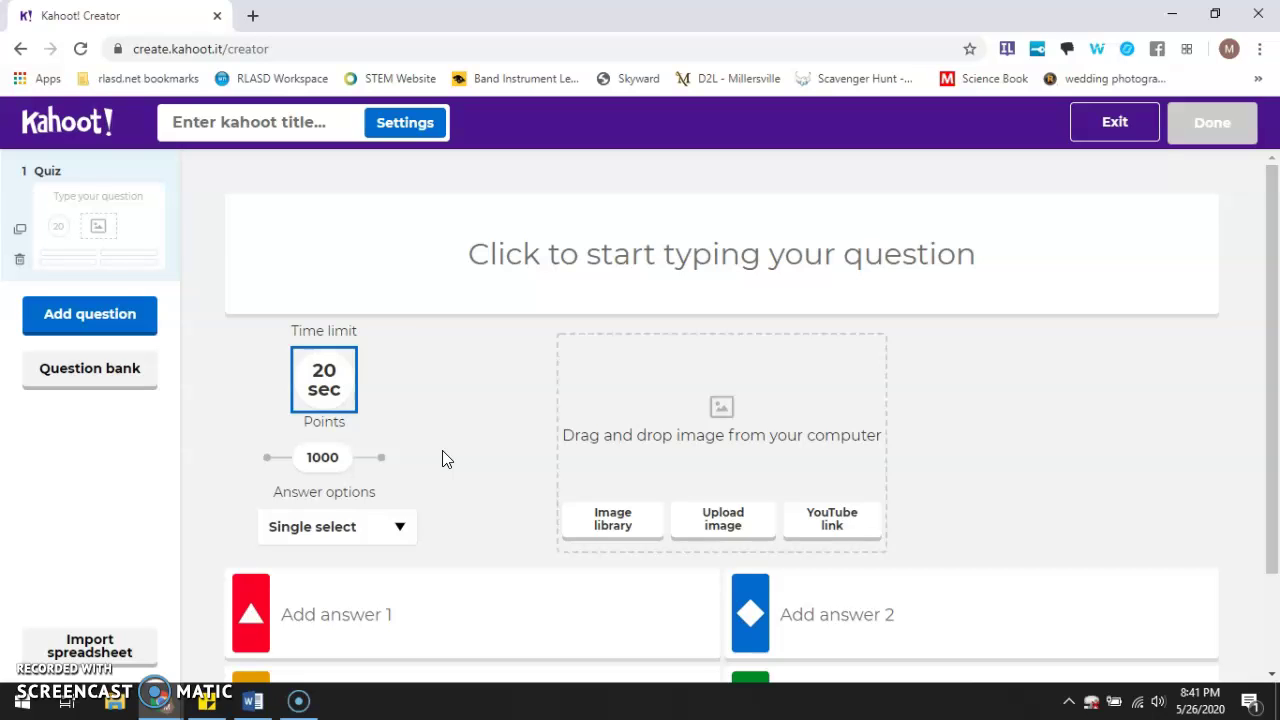
{"action": "mouse_move", "coordinate": [346, 457]}
{"action": "left_mouse_down"}
{"action": "mouse_move", "coordinate": [300, 457]}
{"action": "mouse_move", "coordinate": [325, 460]}
{"action": "left_mouse_up"}
{"action": "mouse_move", "coordinate": [322, 457]}
{"action": "left_mouse_down"}
{"action": "mouse_move", "coordinate": [277, 466]}
{"action": "mouse_move", "coordinate": [313, 467]}
{"action": "left_mouse_up"}
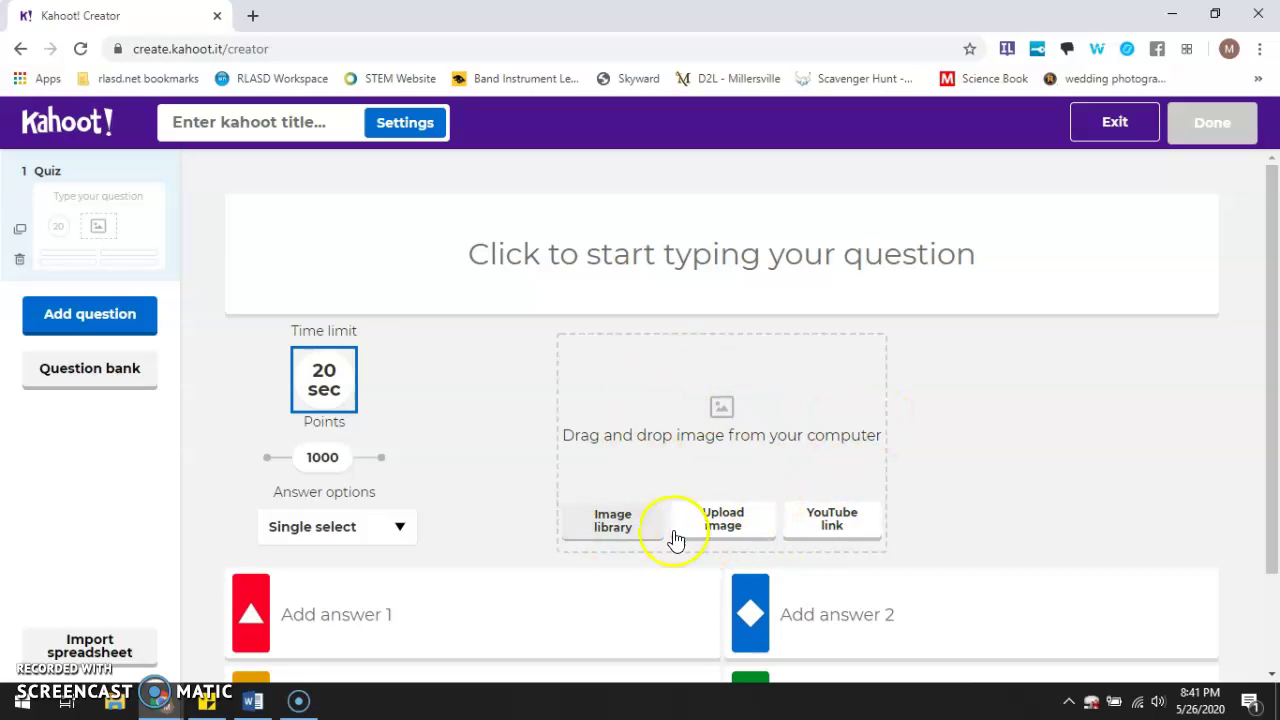
{"action": "left_click", "coordinate": [621, 537]}
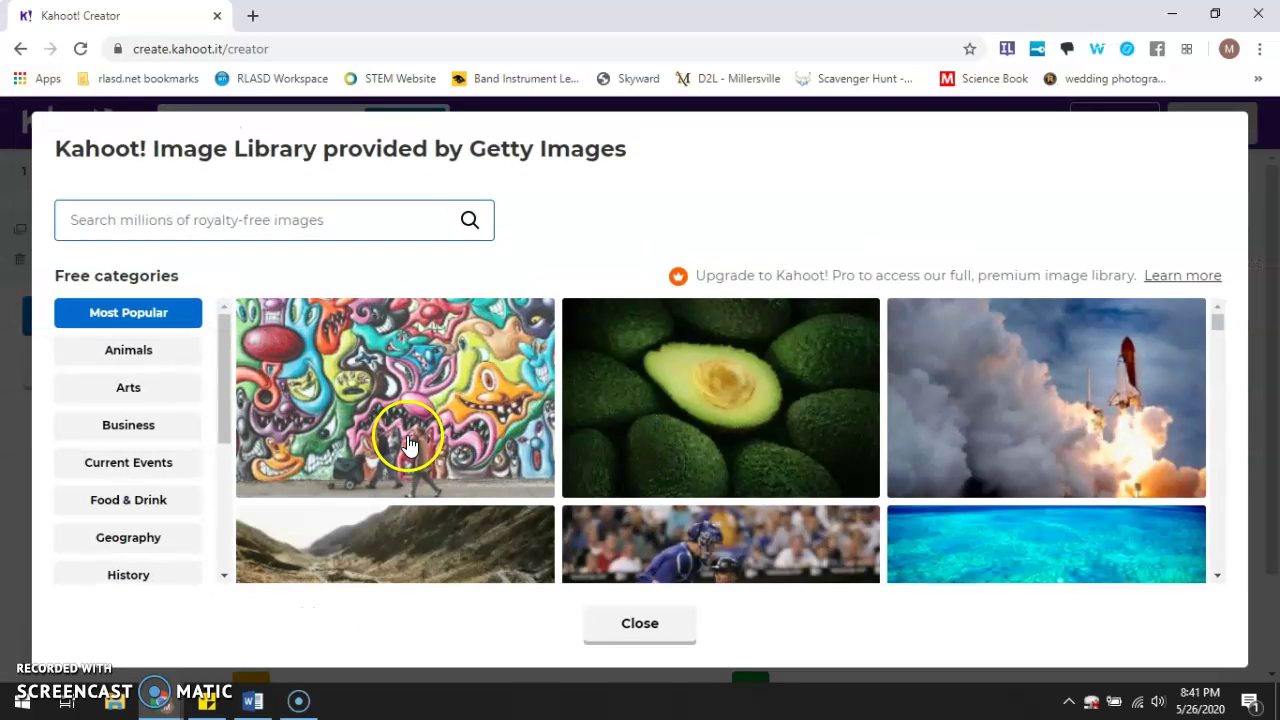
{"action": "left_click_drag", "start_coordinate": [219, 363], "coordinate": [200, 383]}
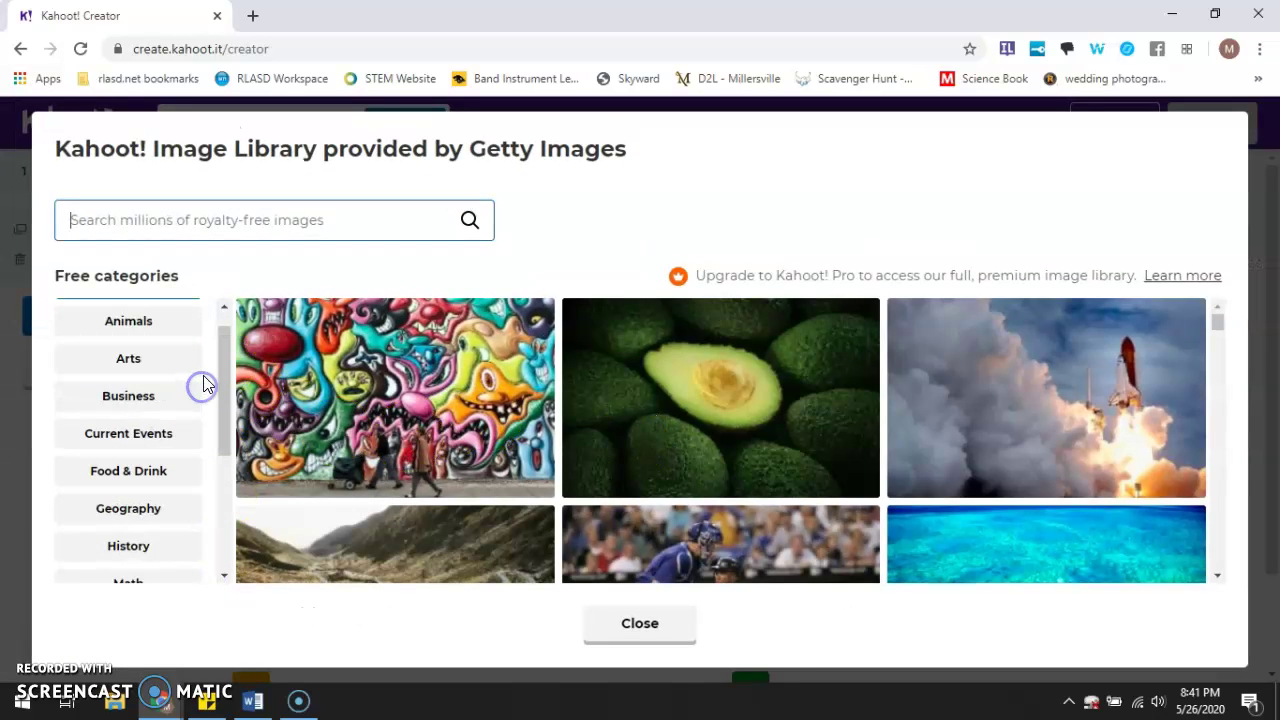
{"action": "left_click", "coordinate": [660, 630]}
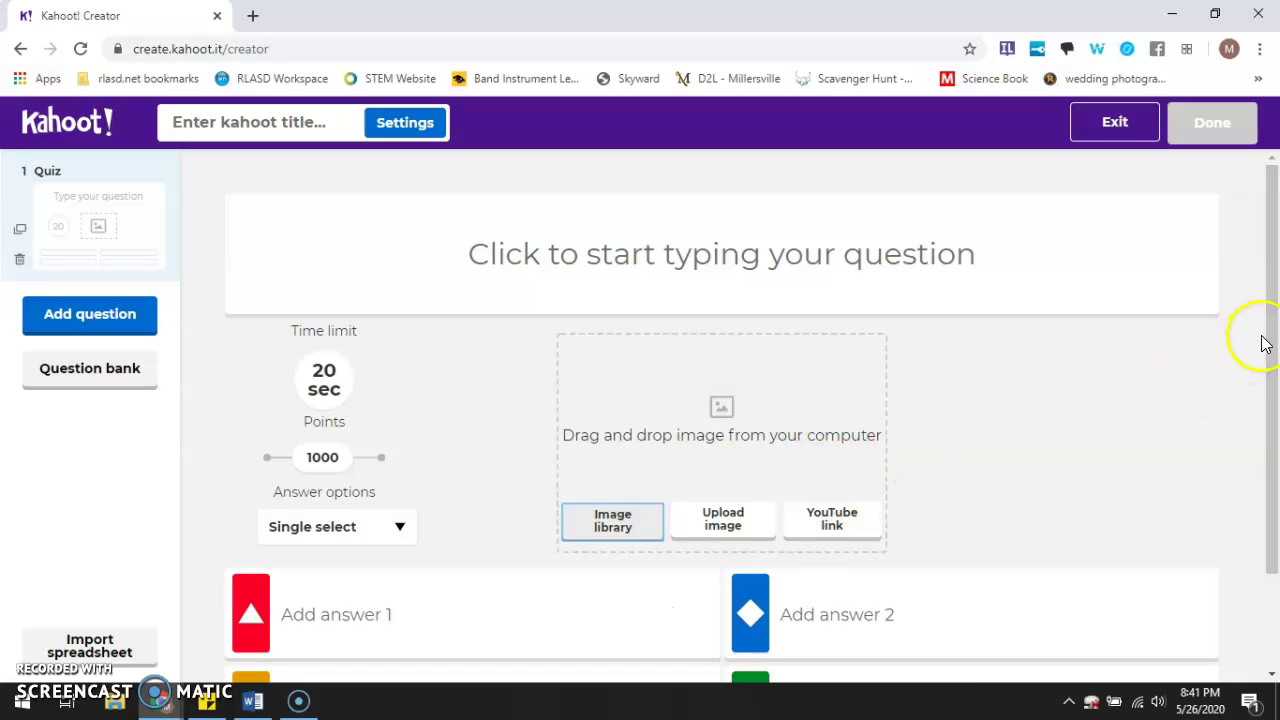
{"action": "left_click_drag", "start_coordinate": [1272, 376], "coordinate": [1275, 470]}
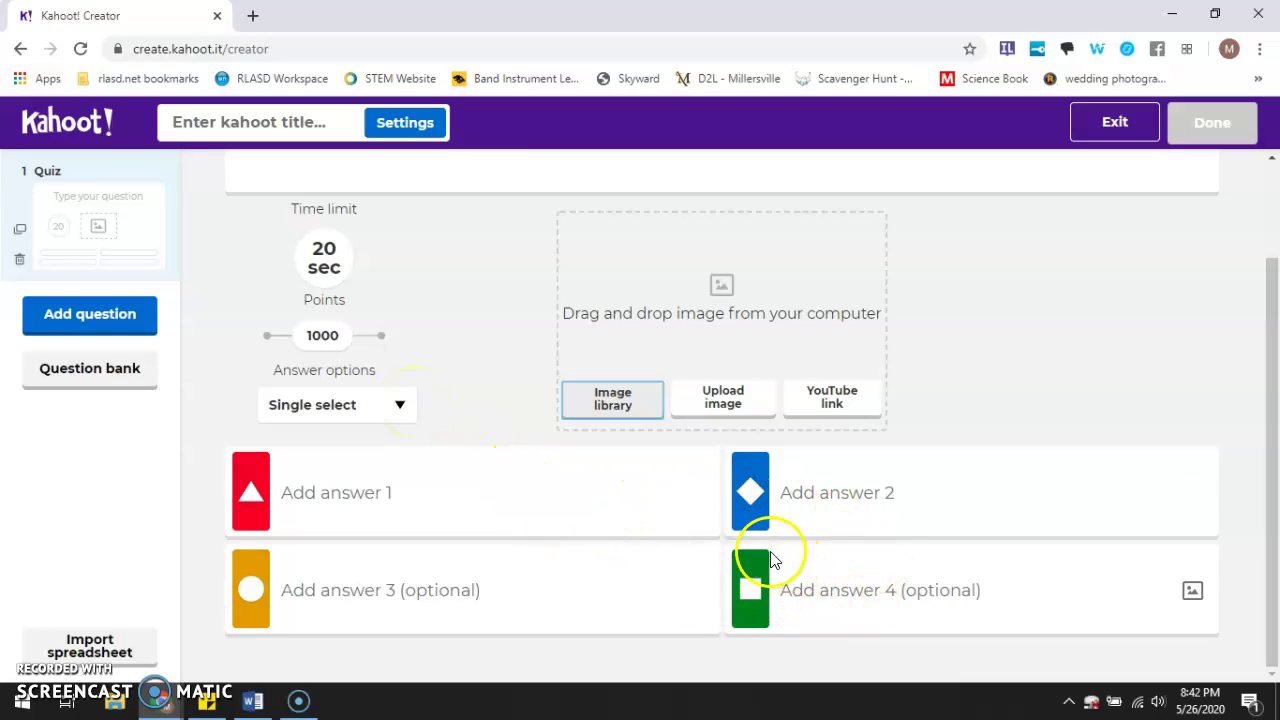
{"action": "left_click", "coordinate": [398, 410]}
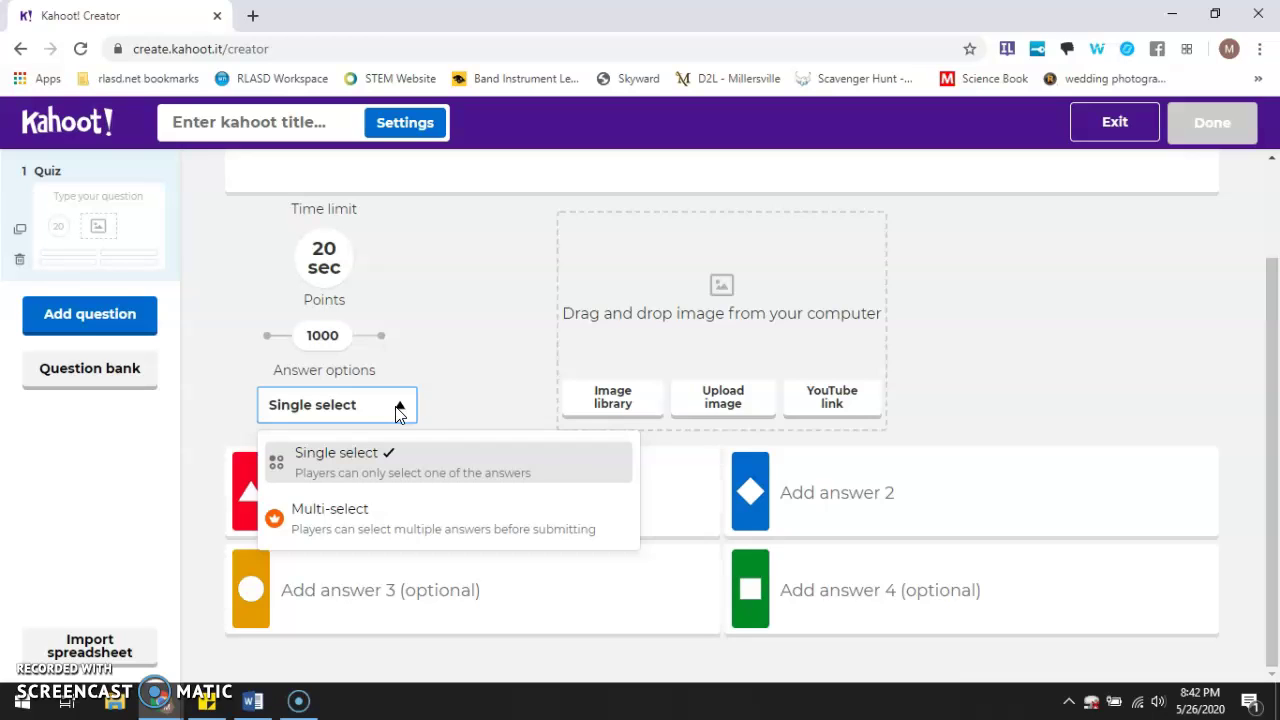
{"action": "left_click", "coordinate": [383, 520]}
{"action": "left_click", "coordinate": [437, 371]}
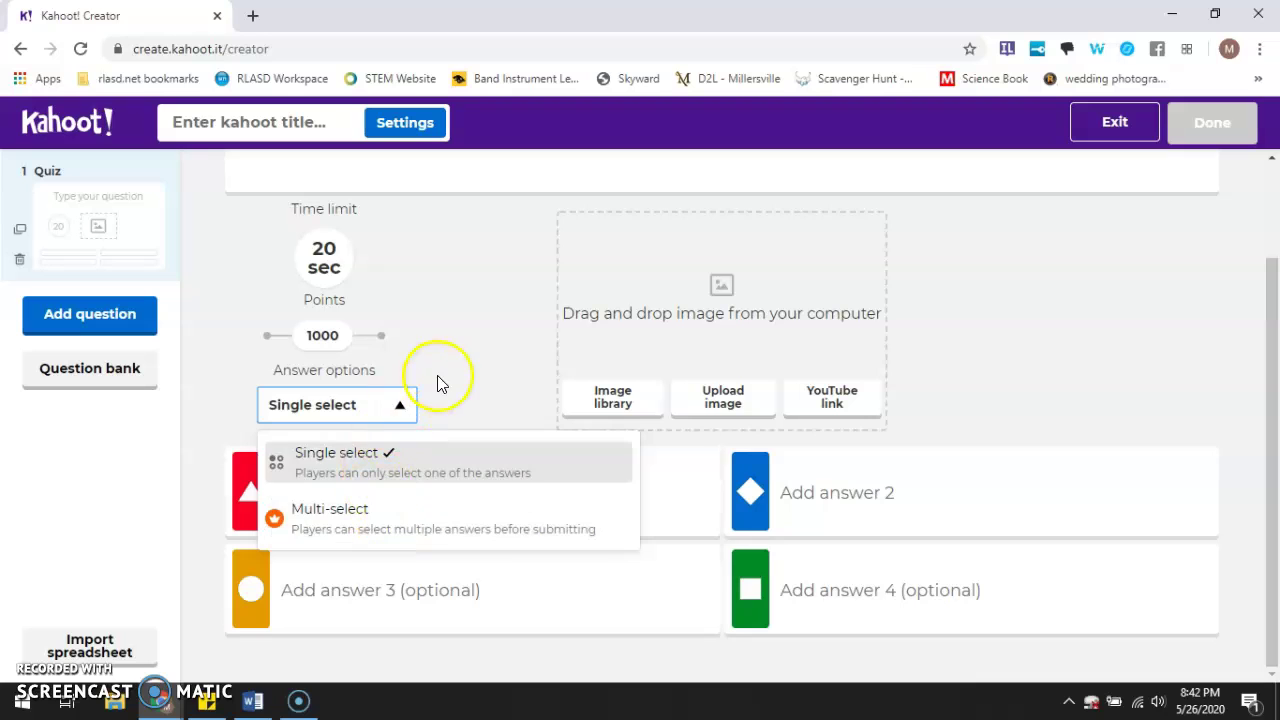
{"action": "left_click", "coordinate": [509, 290]}
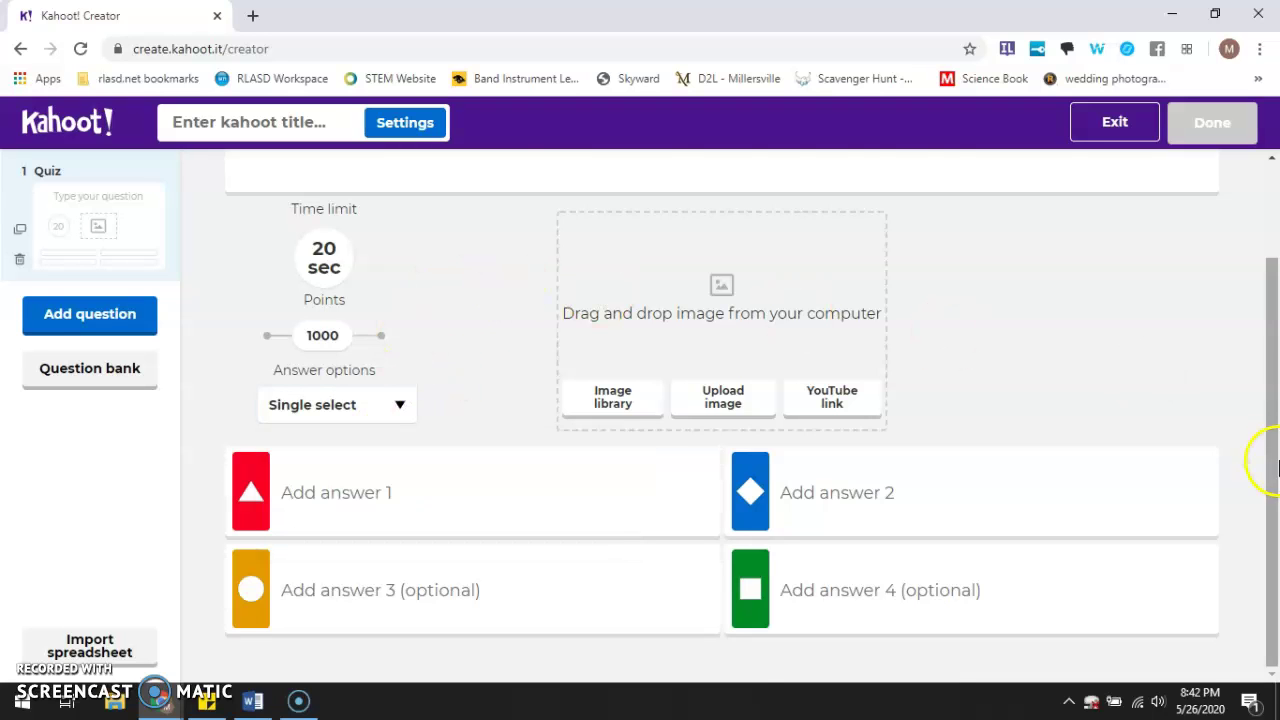
{"action": "left_click_drag", "start_coordinate": [1258, 457], "coordinate": [1258, 363]}
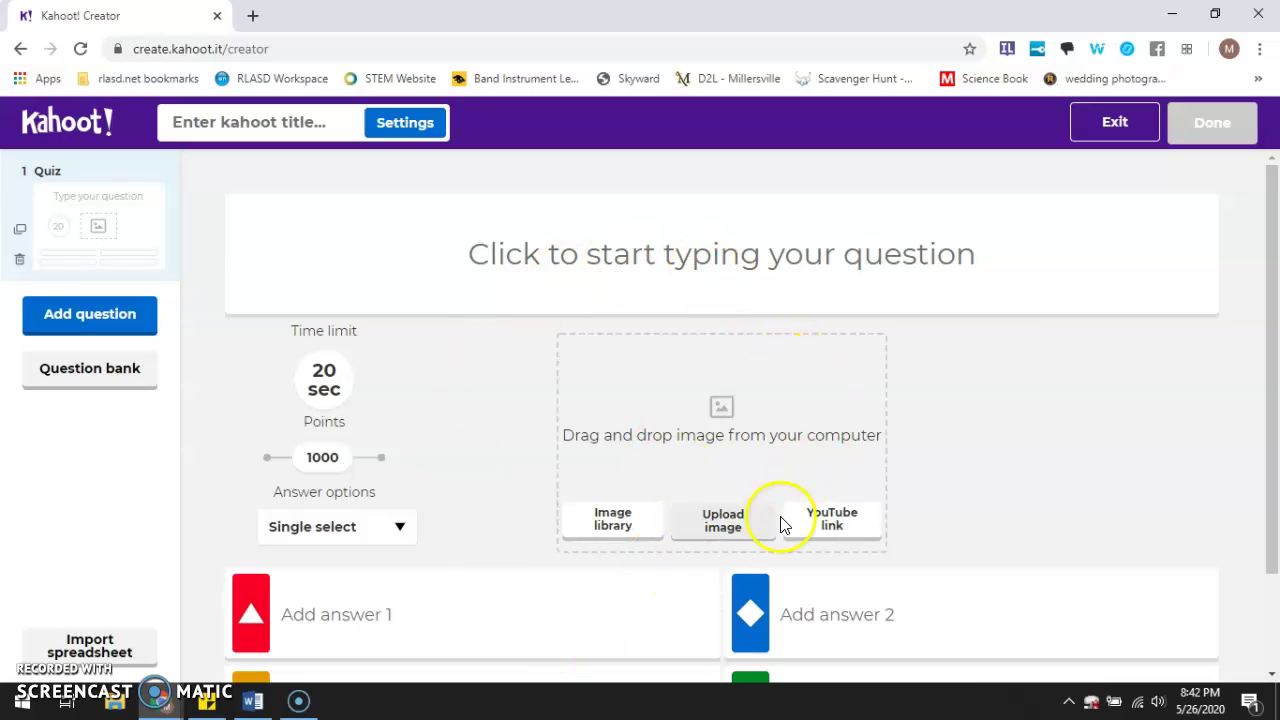
Step: Search the question bank for 'food chain' and add 'What is a food chain?' and 'What is the food chain'
{"action": "left_click", "coordinate": [68, 378]}
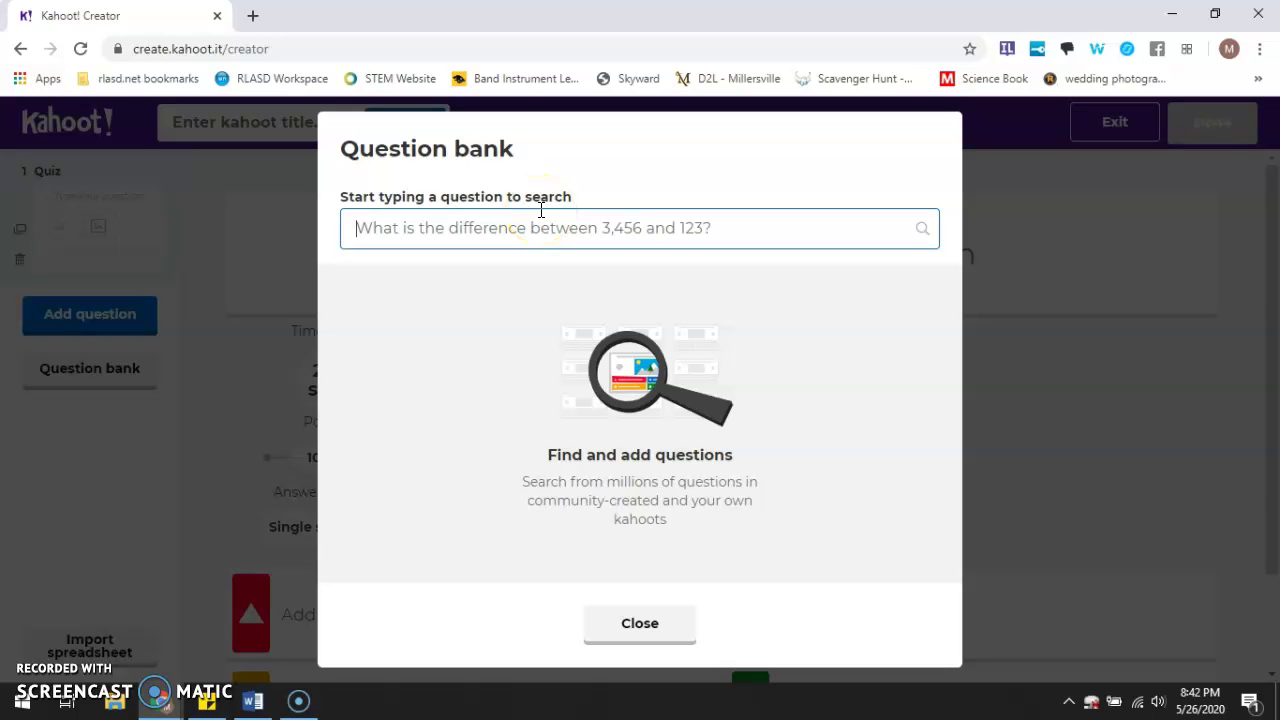
{"action": "type", "text": "food chain"}
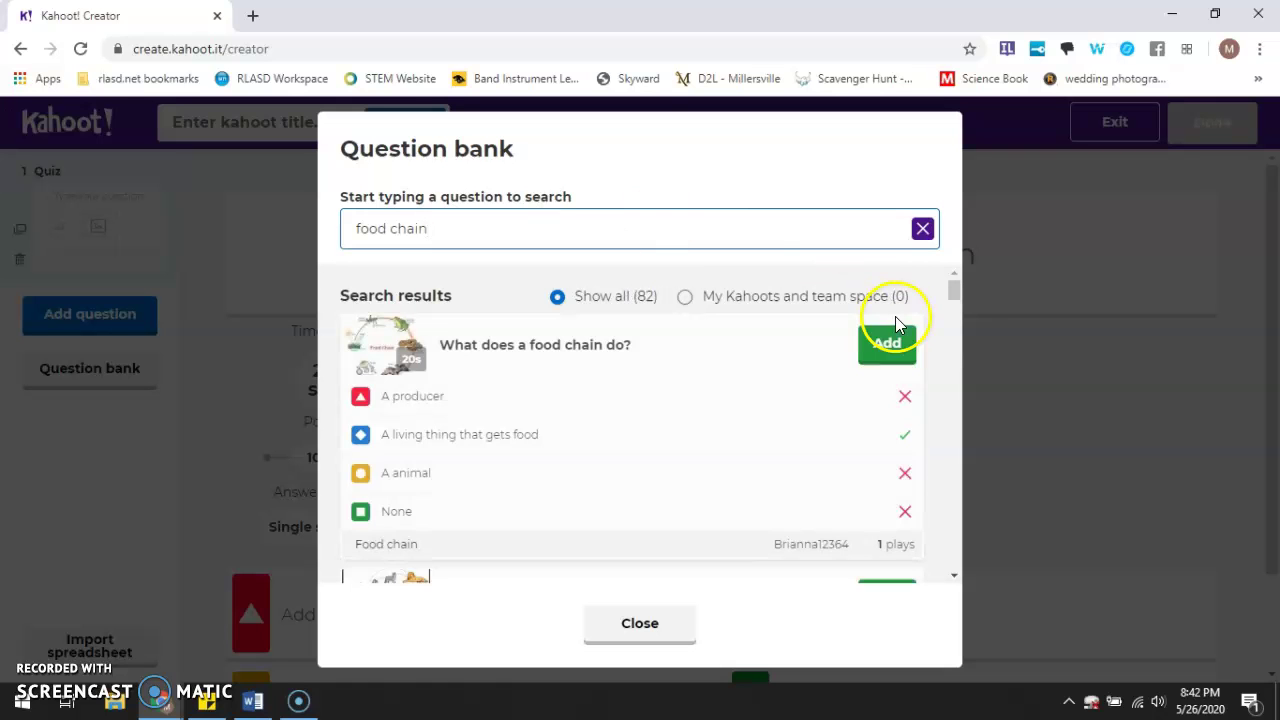
{"action": "left_click_drag", "start_coordinate": [953, 293], "coordinate": [955, 333]}
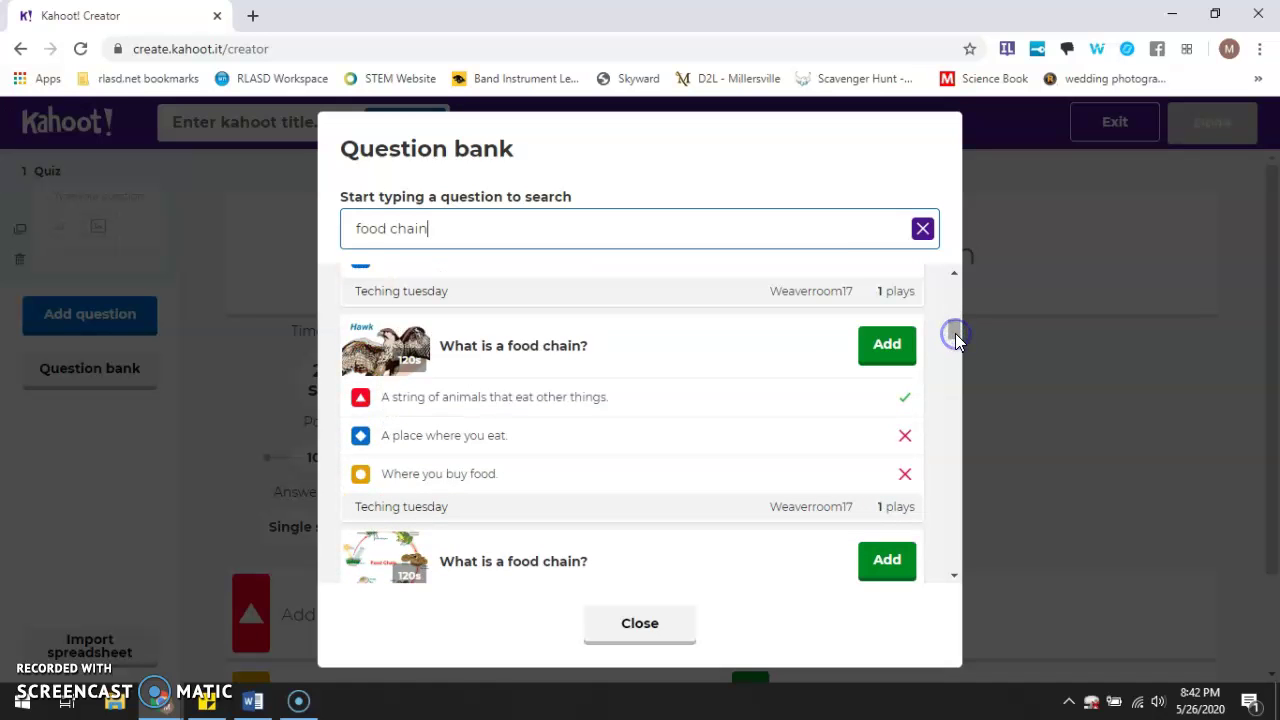
{"action": "left_click", "coordinate": [880, 352]}
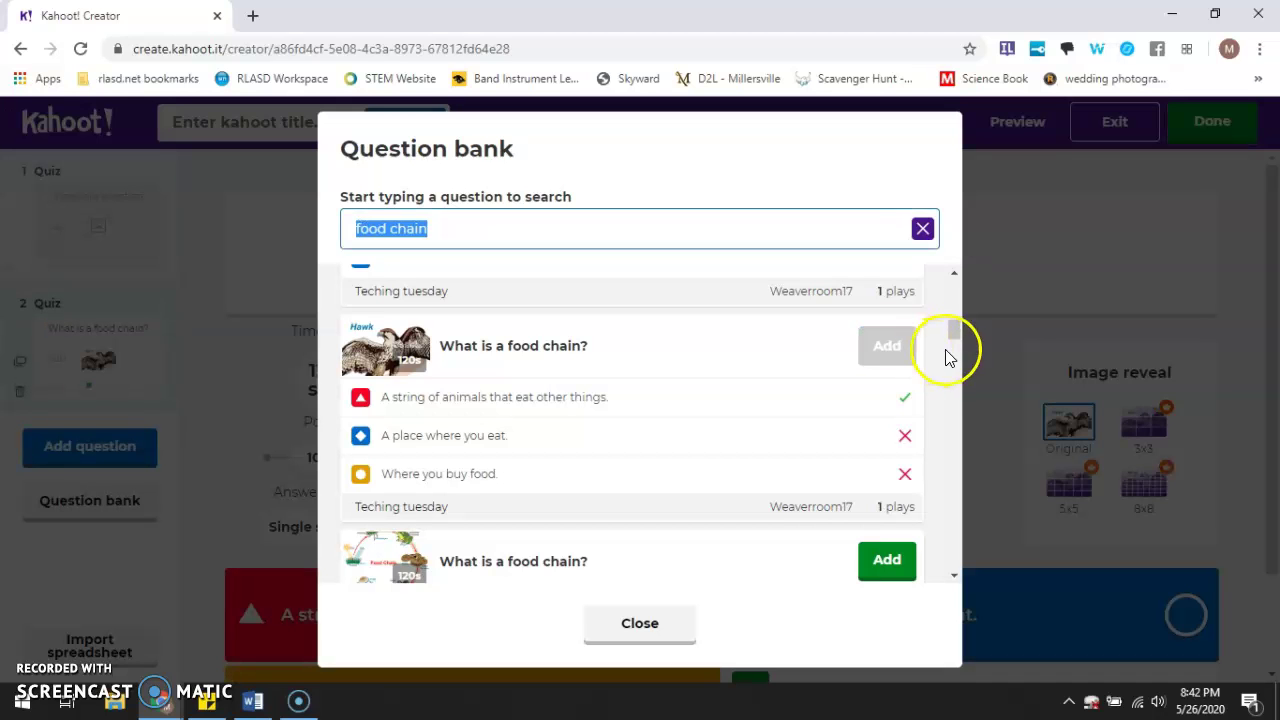
{"action": "left_click_drag", "start_coordinate": [953, 333], "coordinate": [955, 384]}
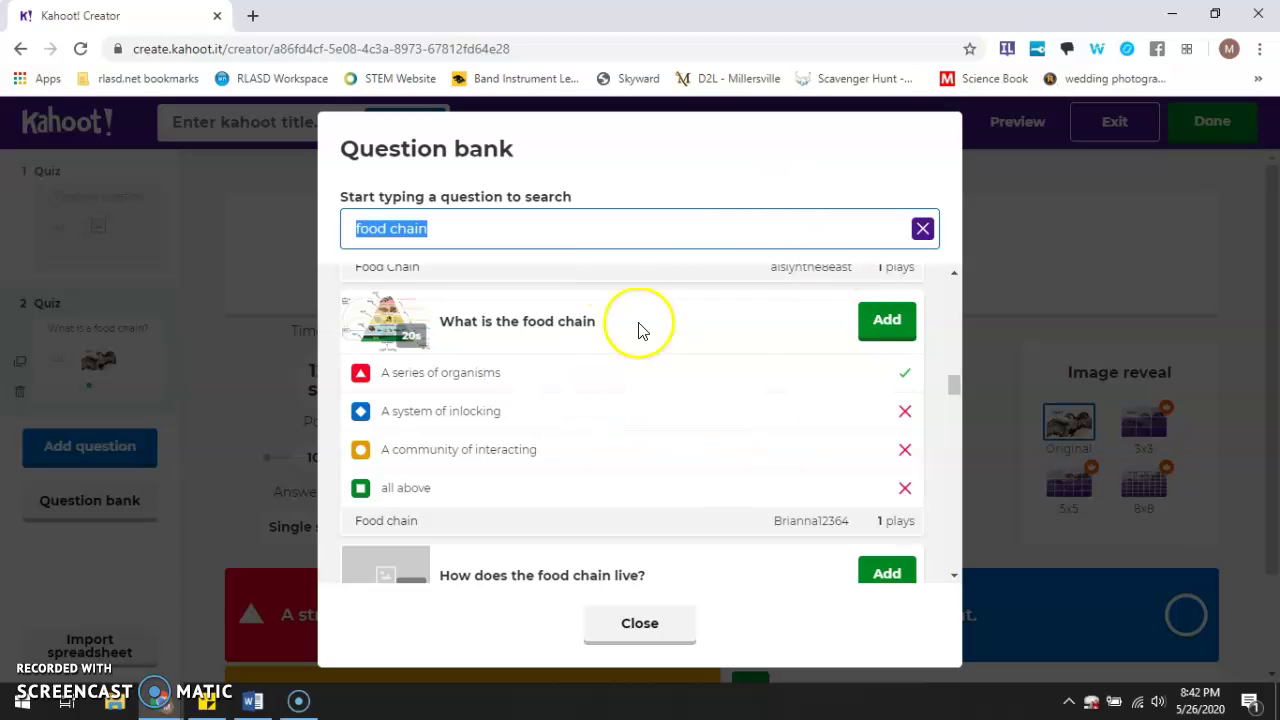
{"action": "left_click", "coordinate": [887, 321]}
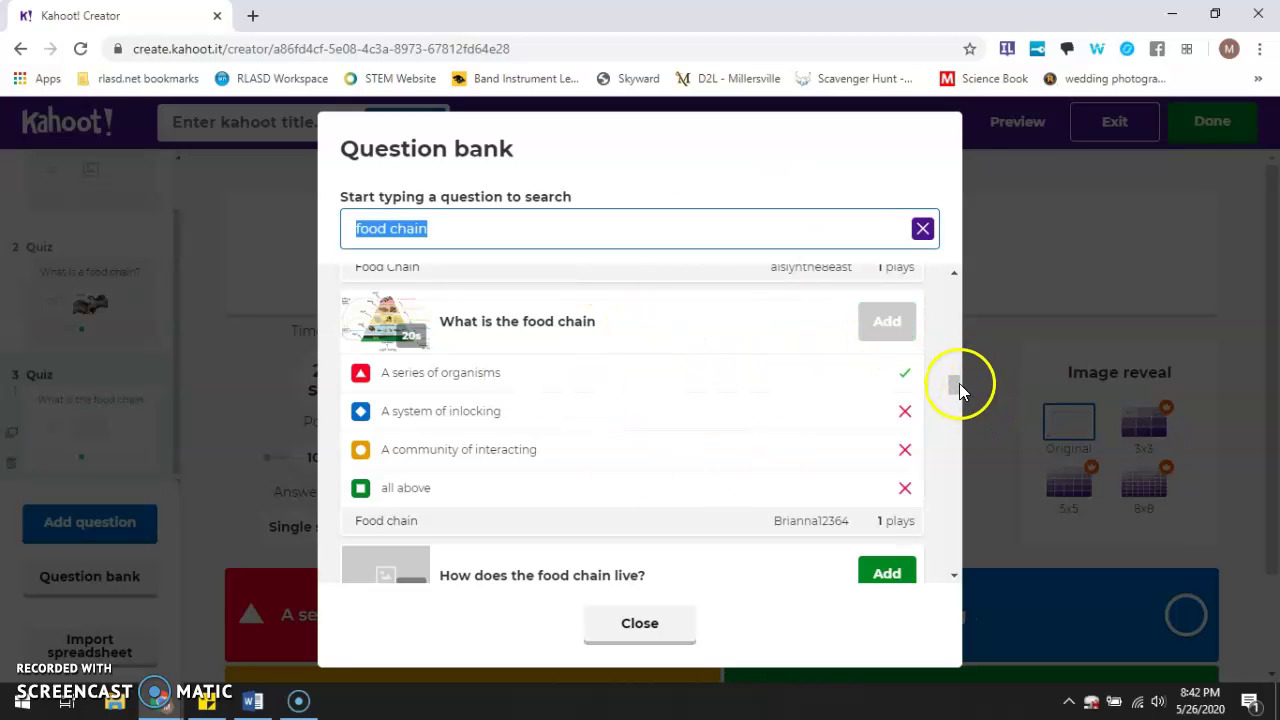
{"action": "left_click", "coordinate": [632, 628]}
Step: Exit the editor, saving the untitled three-question kahoot to My drafts, and go Home
{"action": "left_click_drag", "start_coordinate": [1266, 271], "coordinate": [1274, 226]}
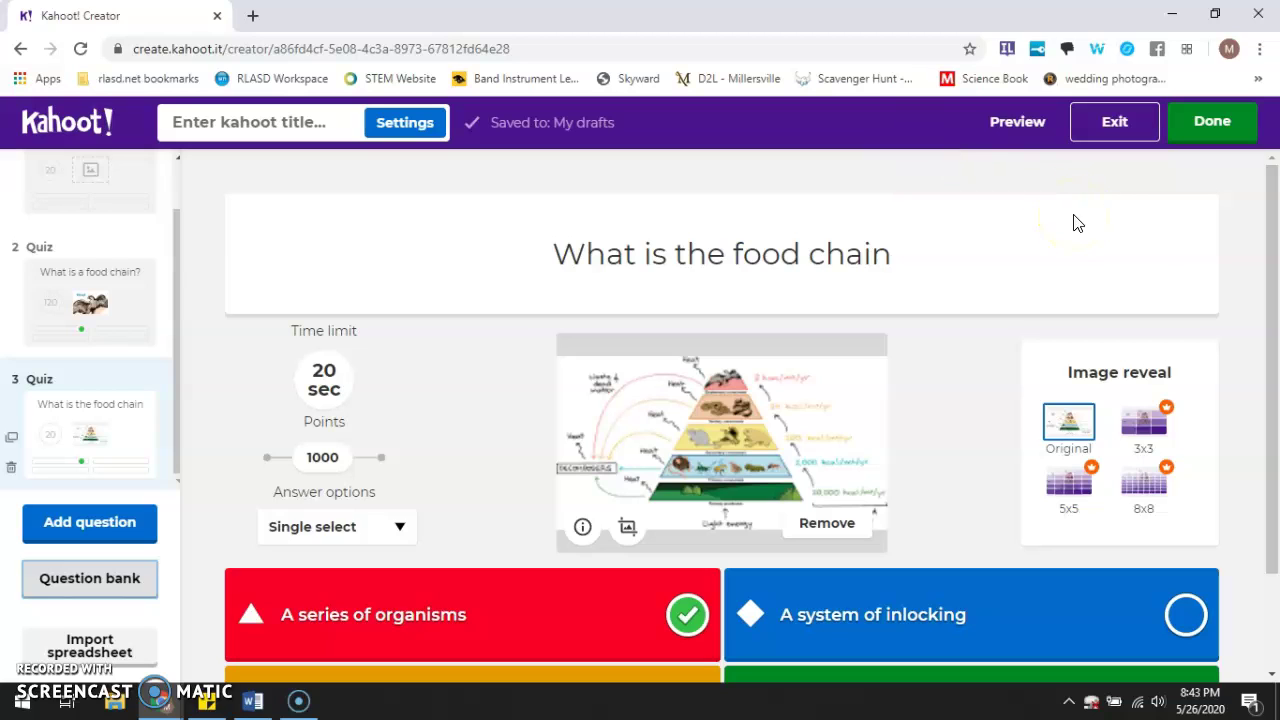
{"action": "left_click", "coordinate": [1112, 128]}
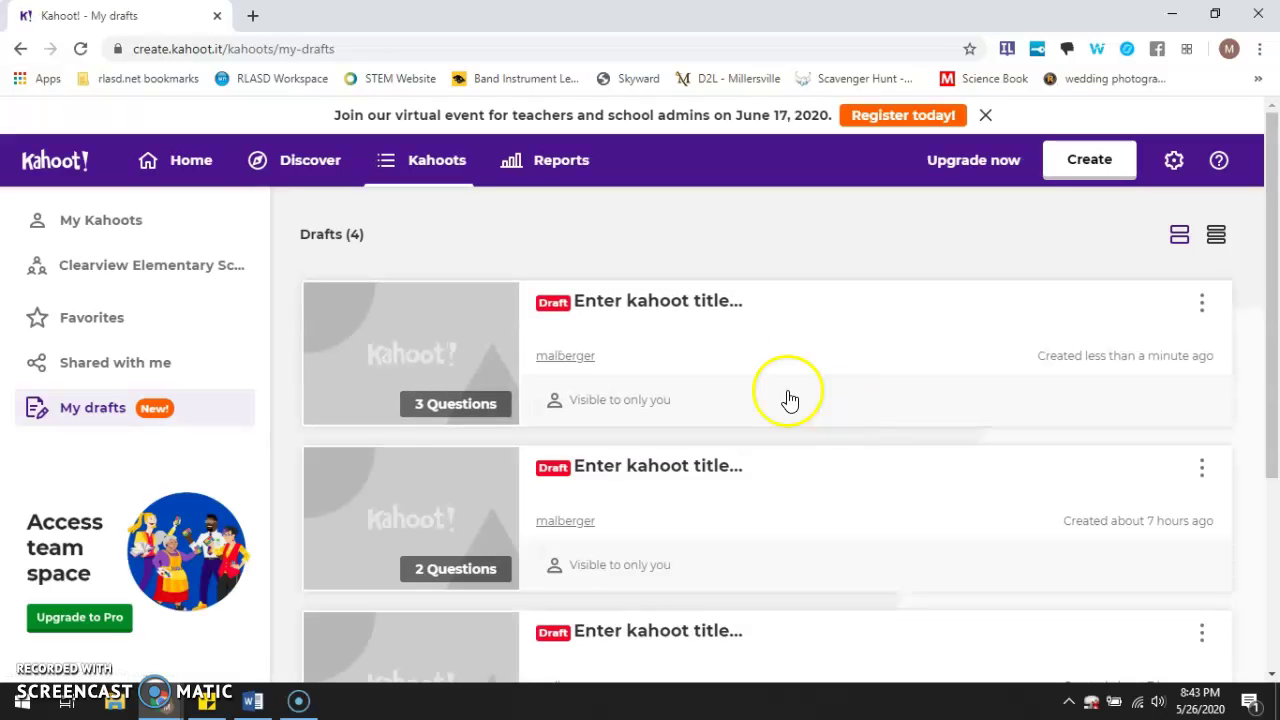
{"action": "left_click", "coordinate": [177, 161]}
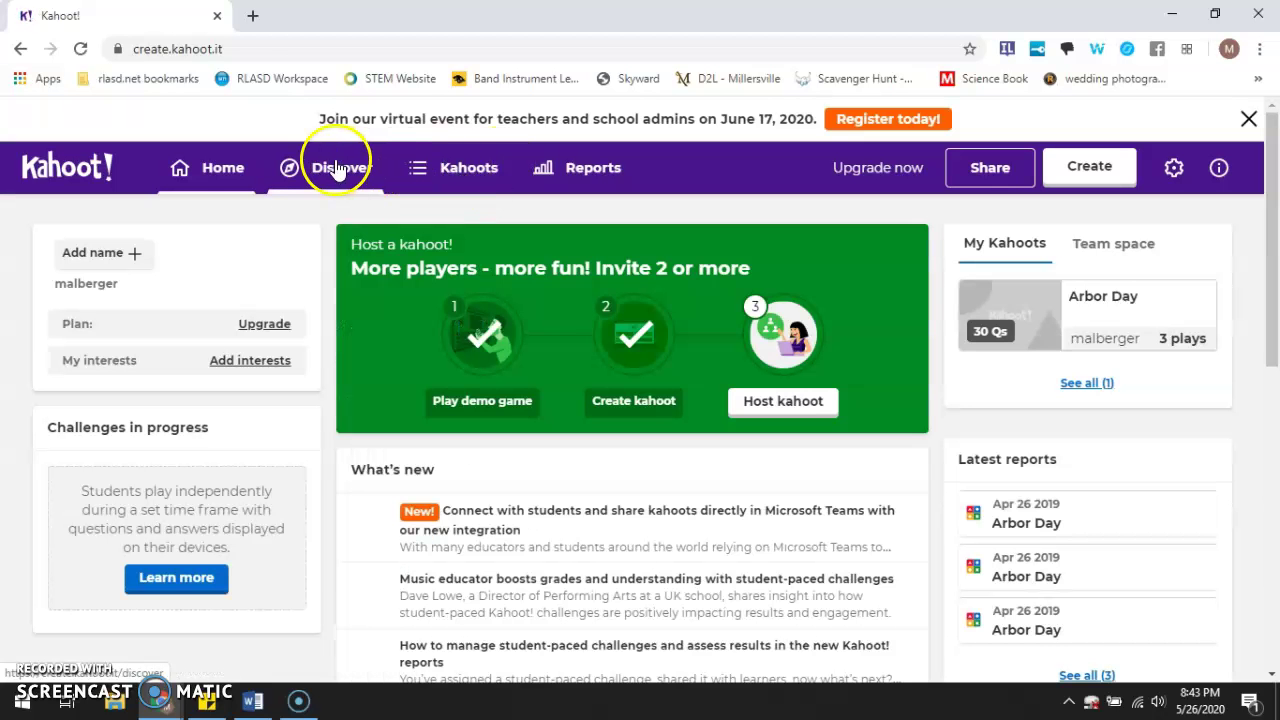
Step: Search the Discover library for 'food chains'
{"action": "left_click", "coordinate": [336, 165]}
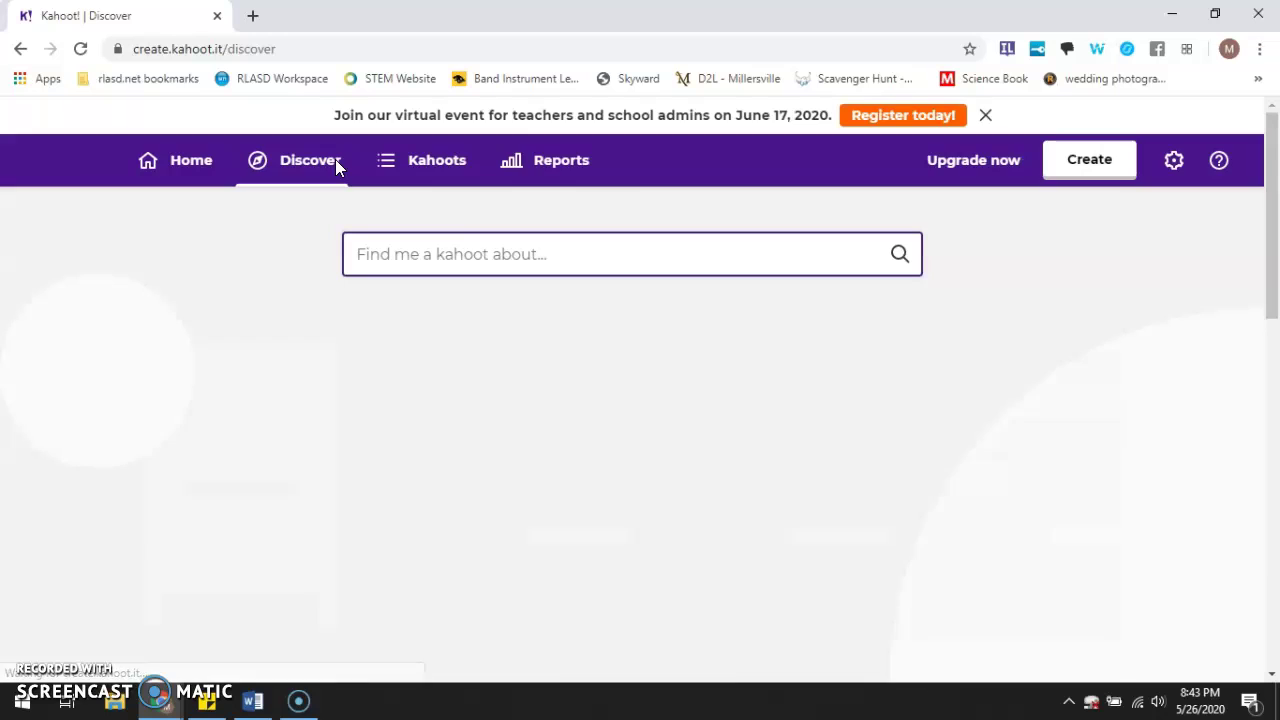
{"action": "left_click", "coordinate": [498, 256]}
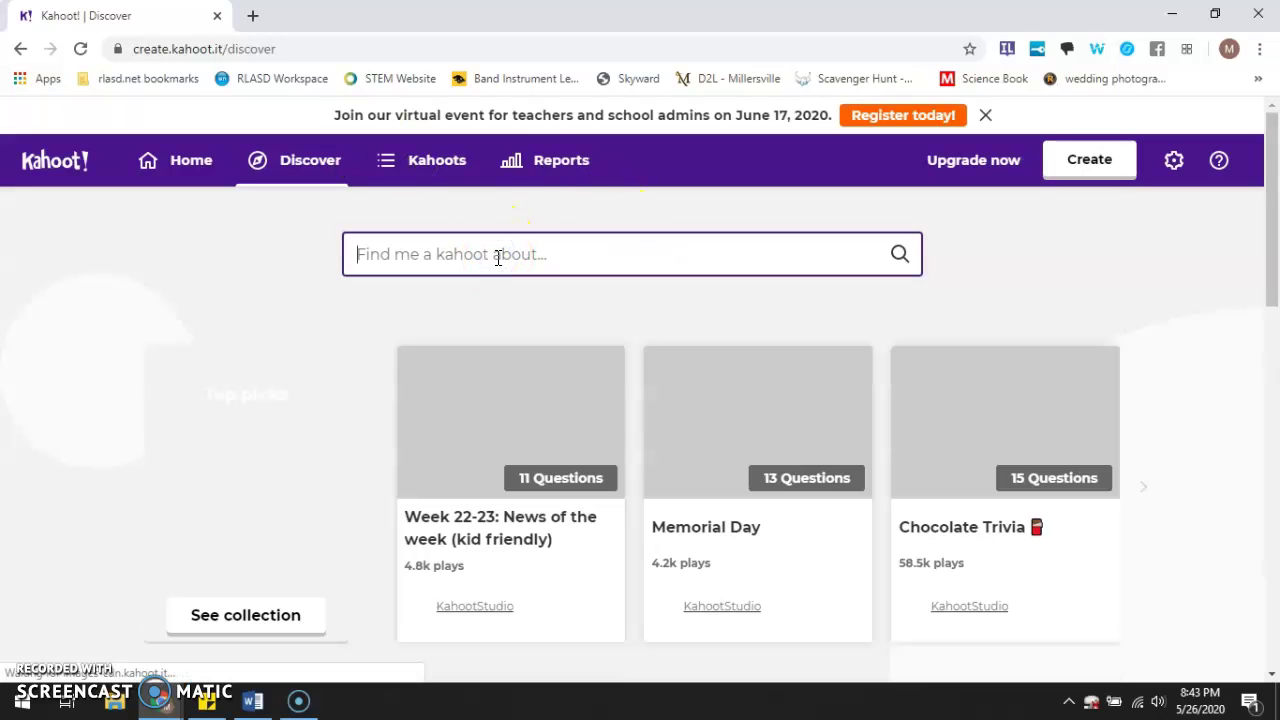
{"action": "type", "text": "food chains"}
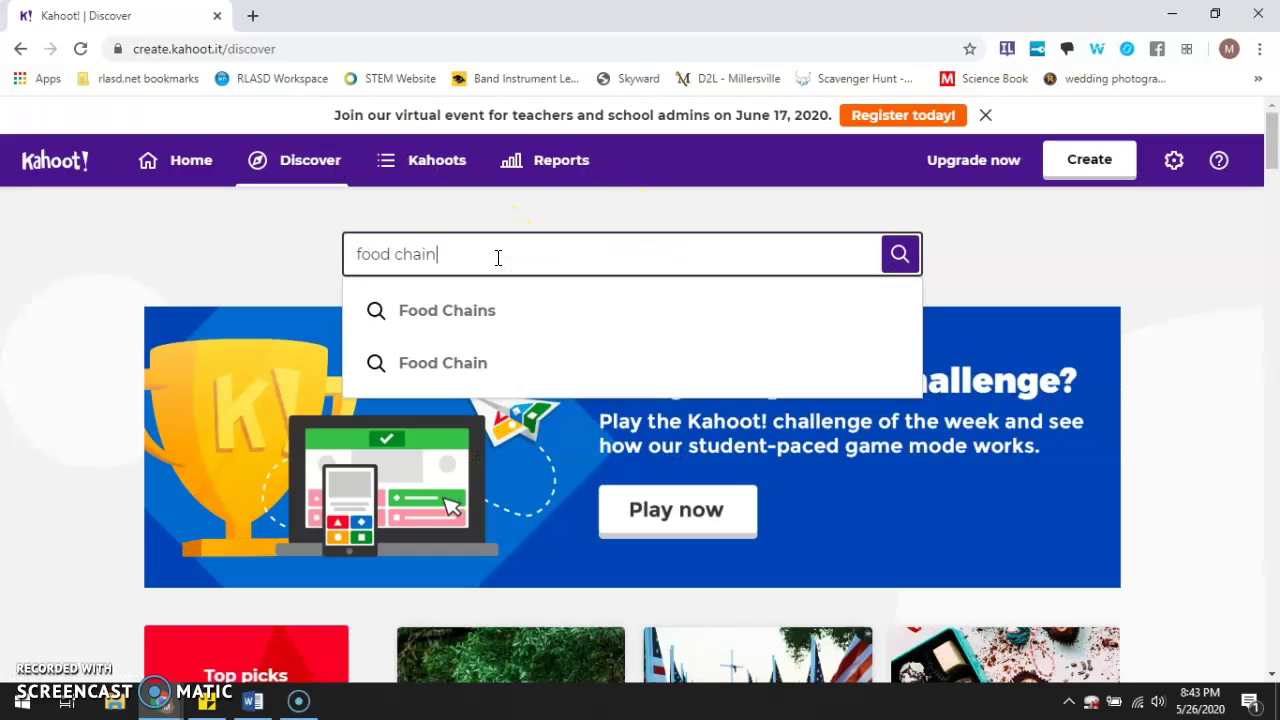
{"action": "key", "text": "Return"}
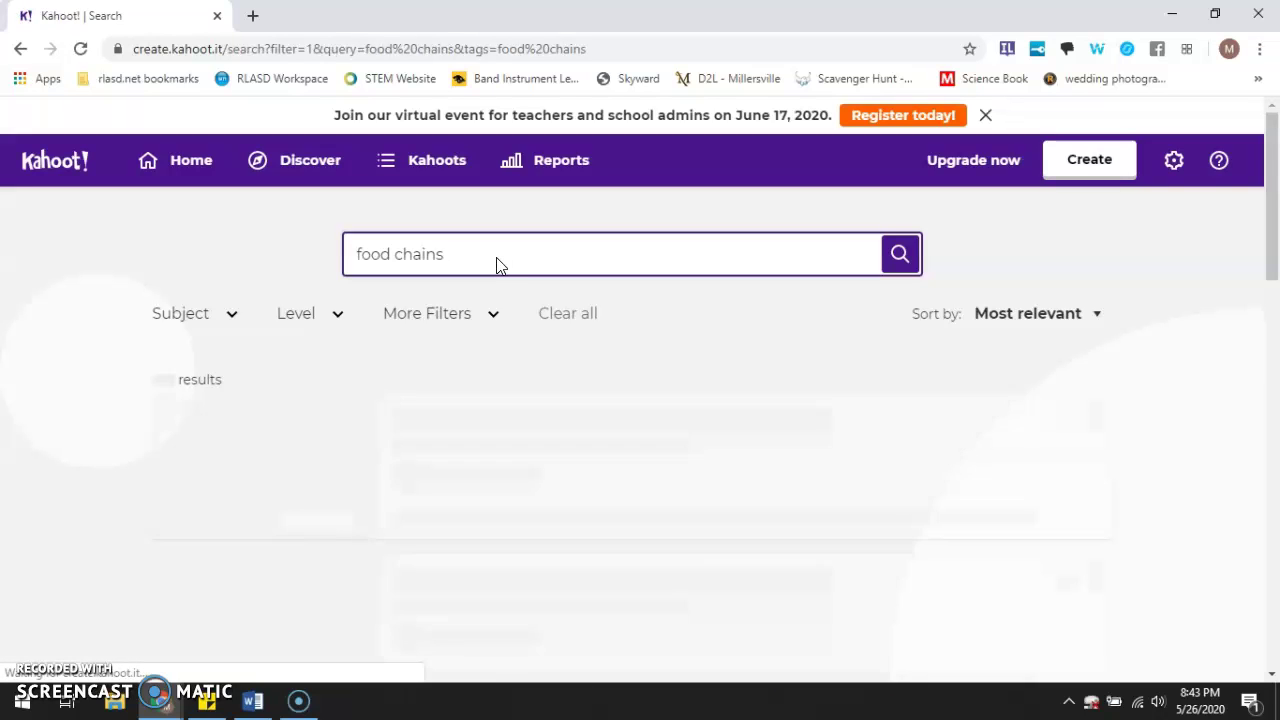
Step: Browse the food chains results, then open My Kahoots showing the Arbor Day kahoot
{"action": "left_click_drag", "start_coordinate": [1272, 160], "coordinate": [1275, 229]}
{"action": "scroll", "coordinate": [1274, 250], "scroll_direction": "up", "scroll_amount": 4}
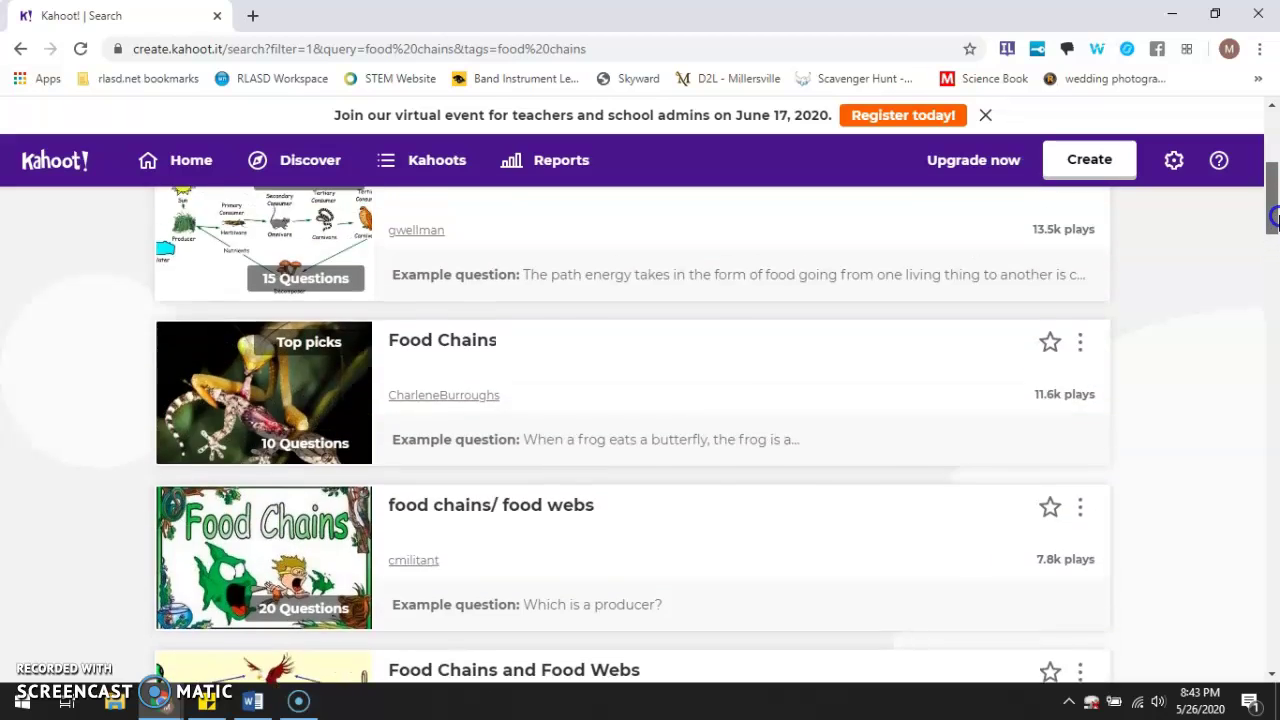
{"action": "scroll", "coordinate": [1274, 252], "scroll_direction": "down", "scroll_amount": 4}
{"action": "scroll", "coordinate": [1274, 252], "scroll_direction": "down", "scroll_amount": 6}
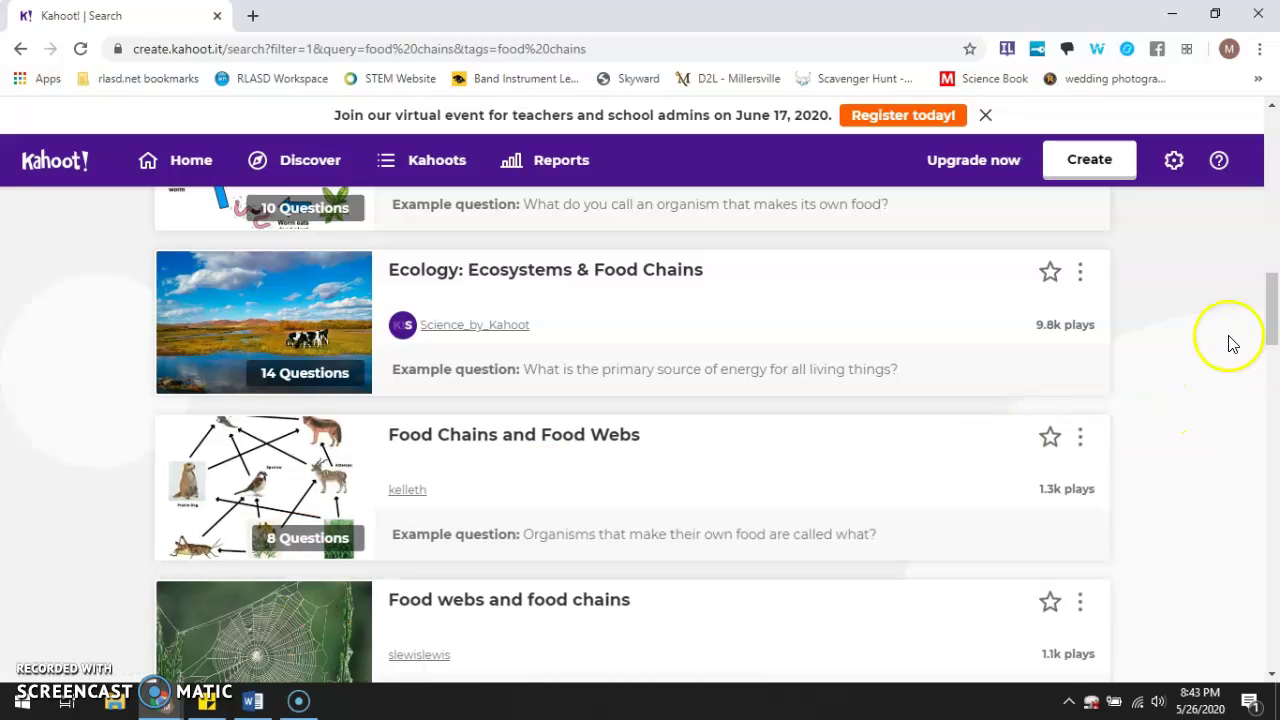
{"action": "left_click_drag", "start_coordinate": [1272, 310], "coordinate": [1274, 150]}
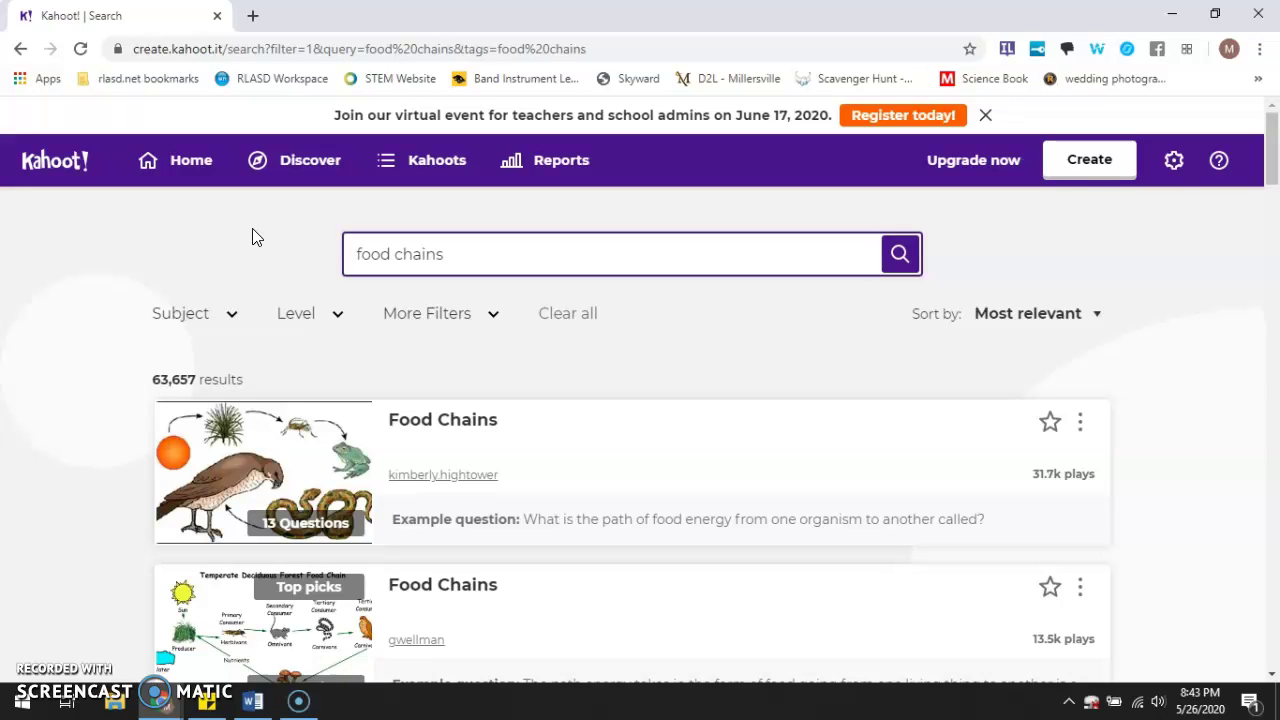
{"action": "left_click", "coordinate": [424, 163]}
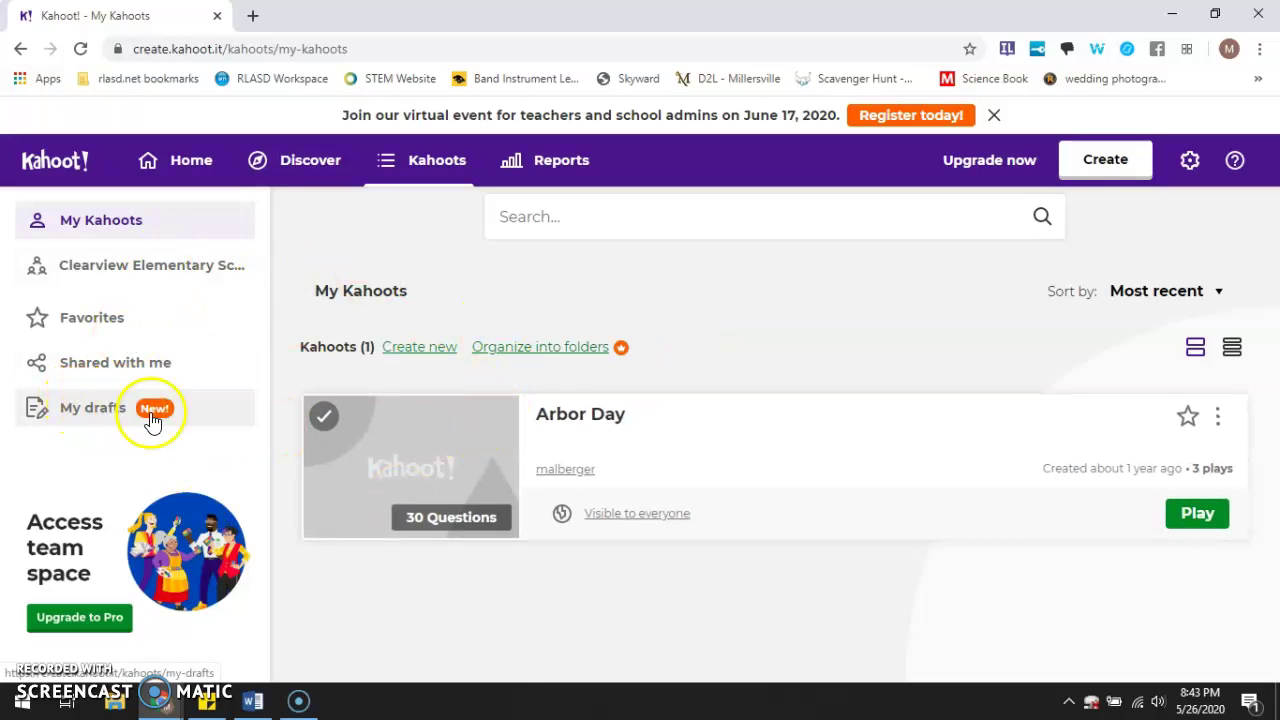
Step: View My drafts, then open Reports listing the three Arbor Day games from Apr 26 2019
{"action": "left_click", "coordinate": [203, 413]}
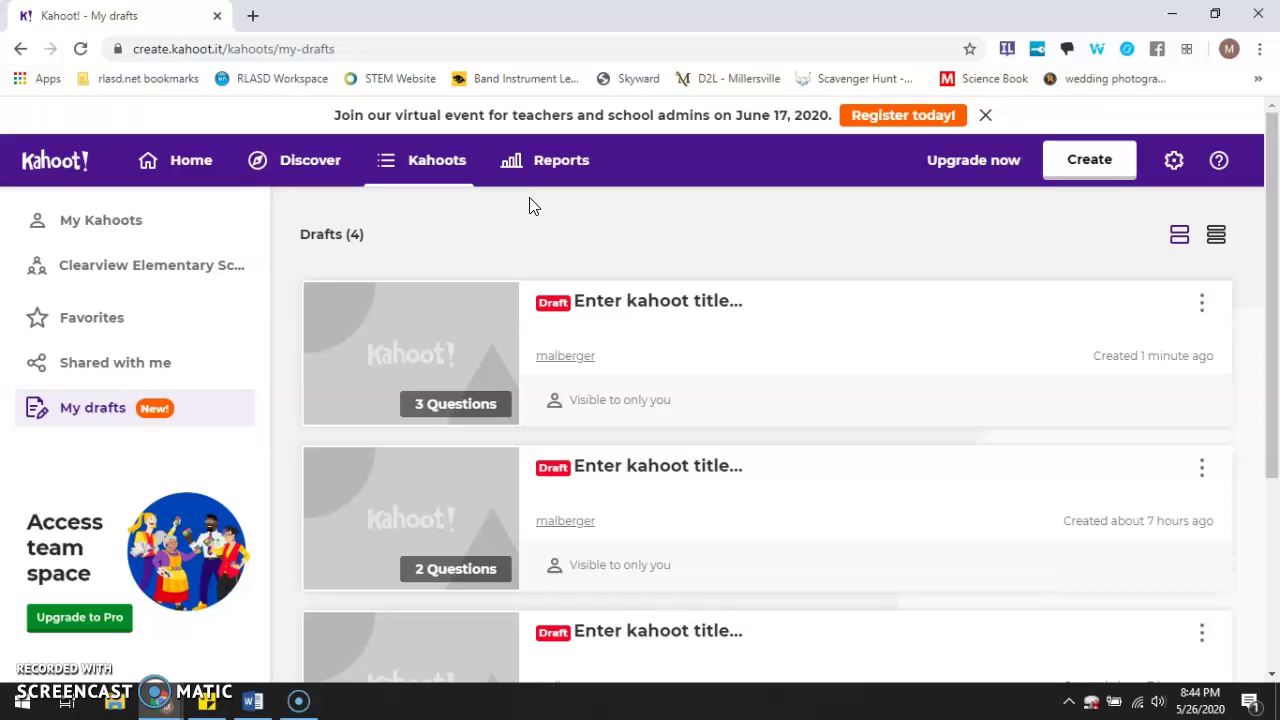
{"action": "left_click", "coordinate": [544, 176]}
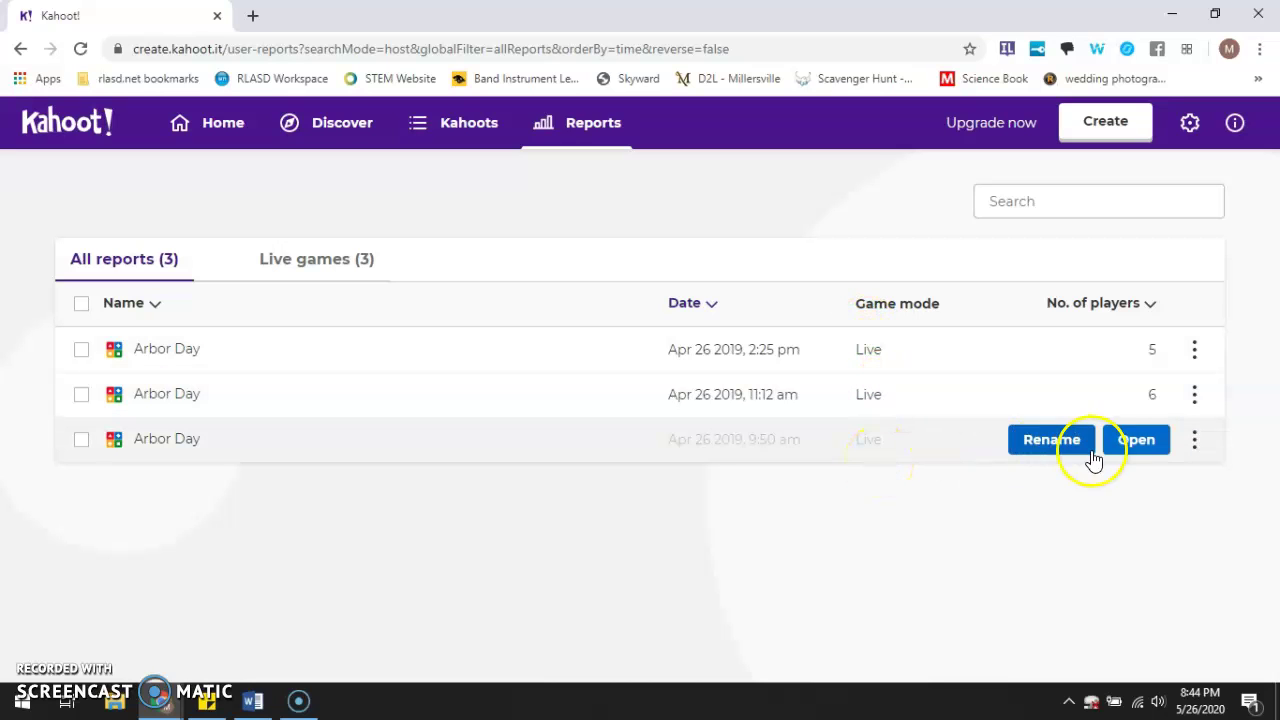
Step: Open the 9:50 am Arbor Day report, list all 8 difficult questions, then return Home
{"action": "left_click", "coordinate": [1134, 441]}
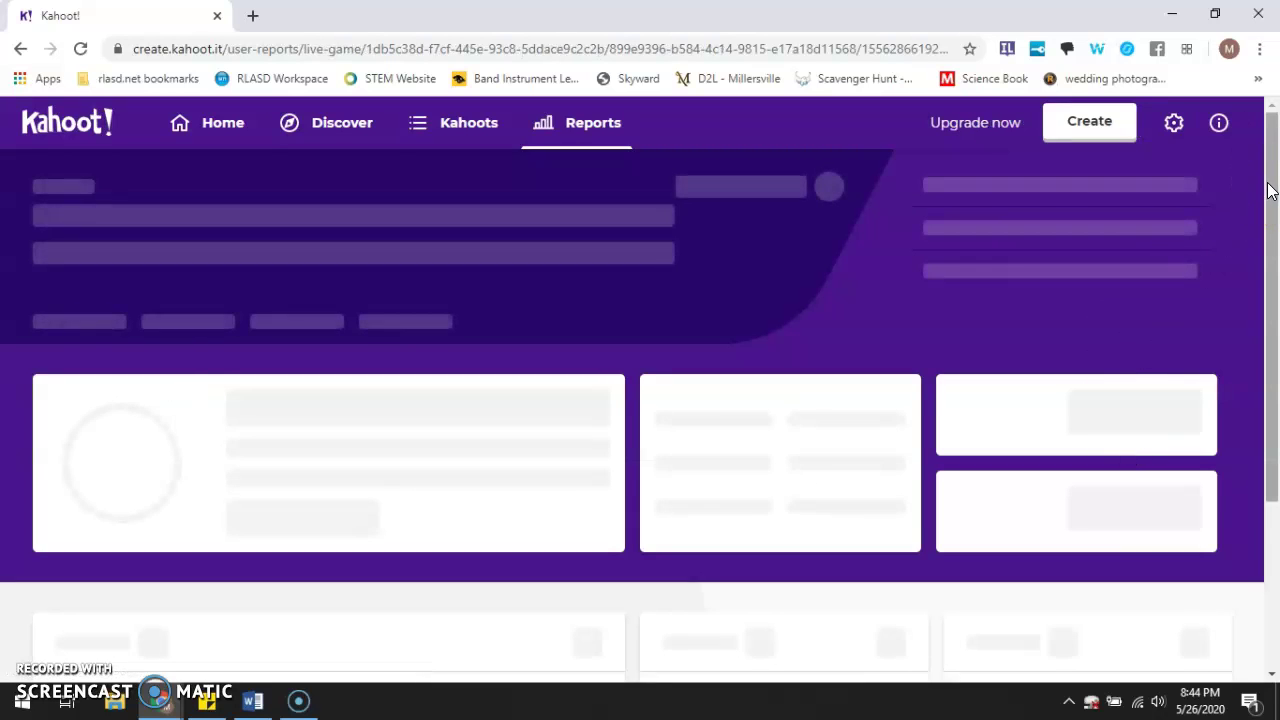
{"action": "left_click_drag", "start_coordinate": [1275, 175], "coordinate": [1275, 345]}
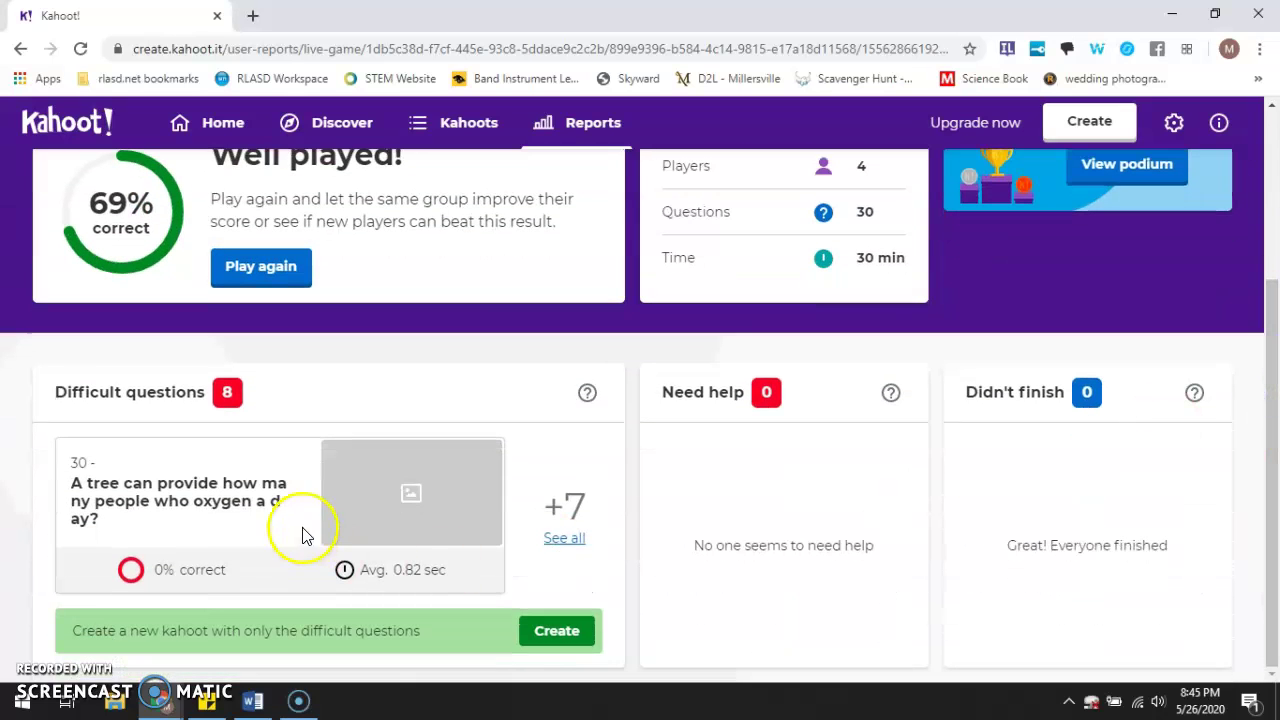
{"action": "left_click", "coordinate": [564, 538]}
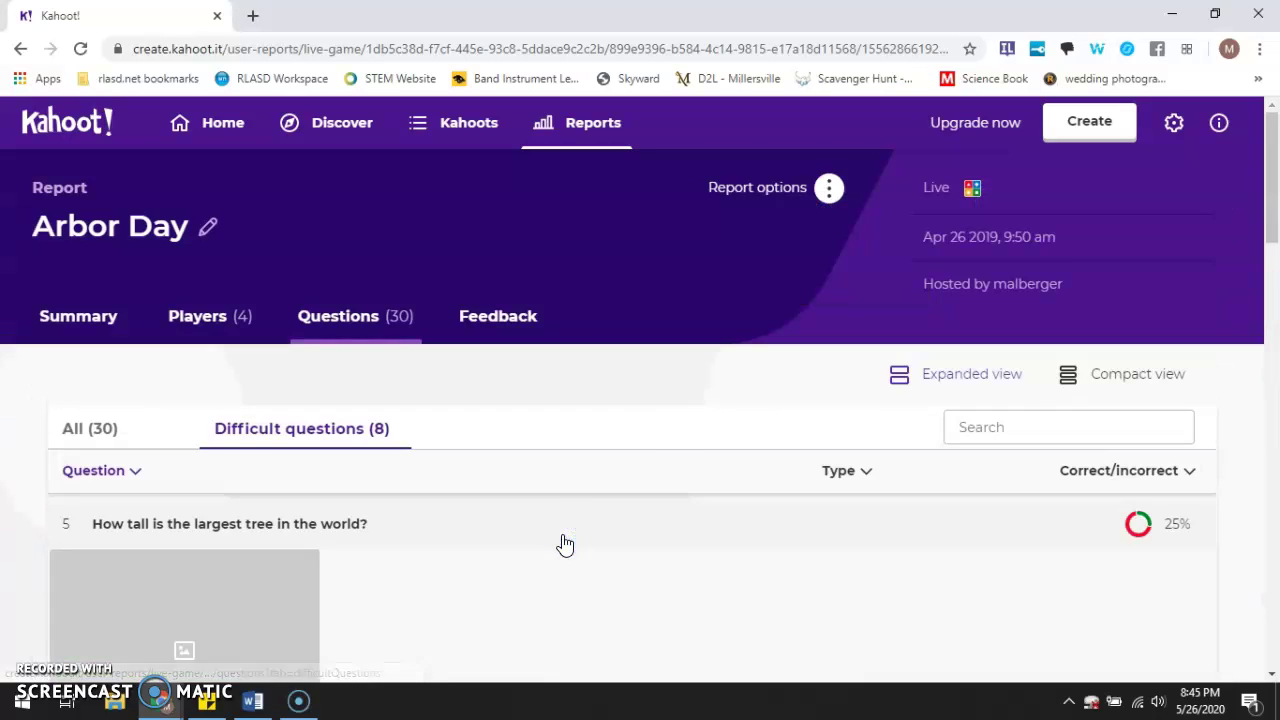
{"action": "mouse_move", "coordinate": [1274, 165]}
{"action": "left_mouse_down"}
{"action": "mouse_move", "coordinate": [1260, 626]}
{"action": "mouse_move", "coordinate": [1275, 160]}
{"action": "left_mouse_up"}
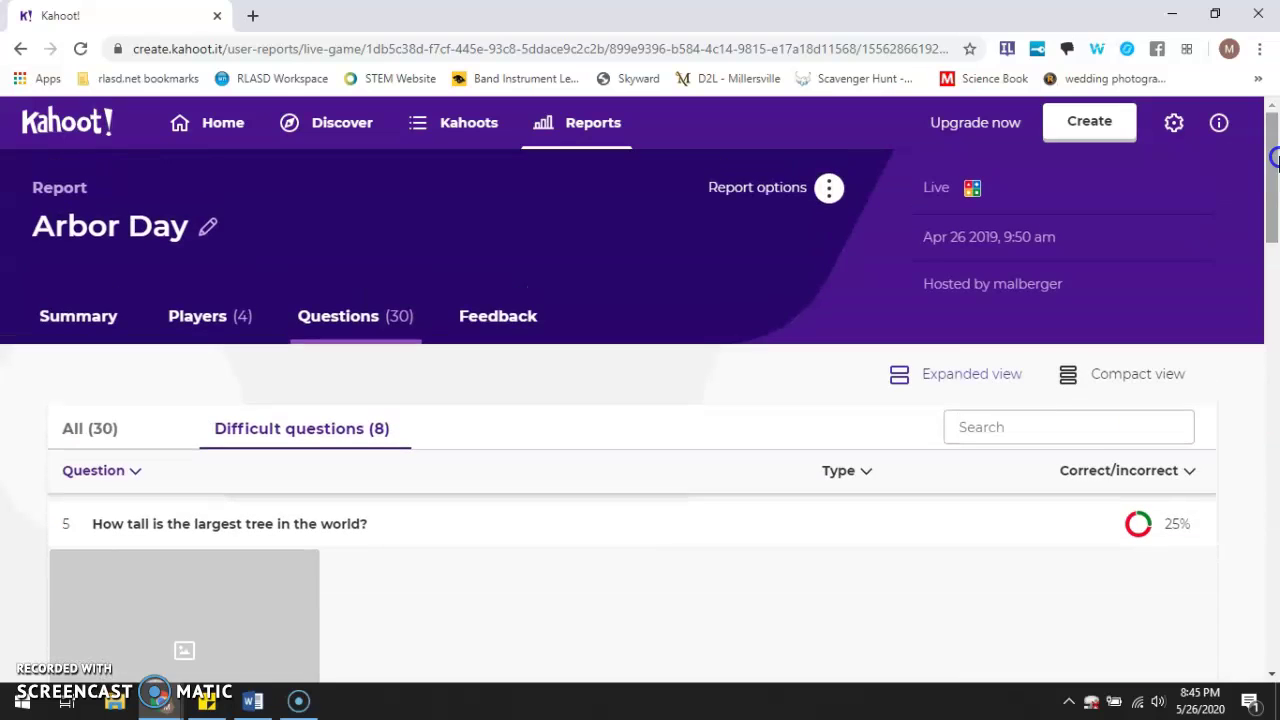
{"action": "left_click", "coordinate": [226, 147]}
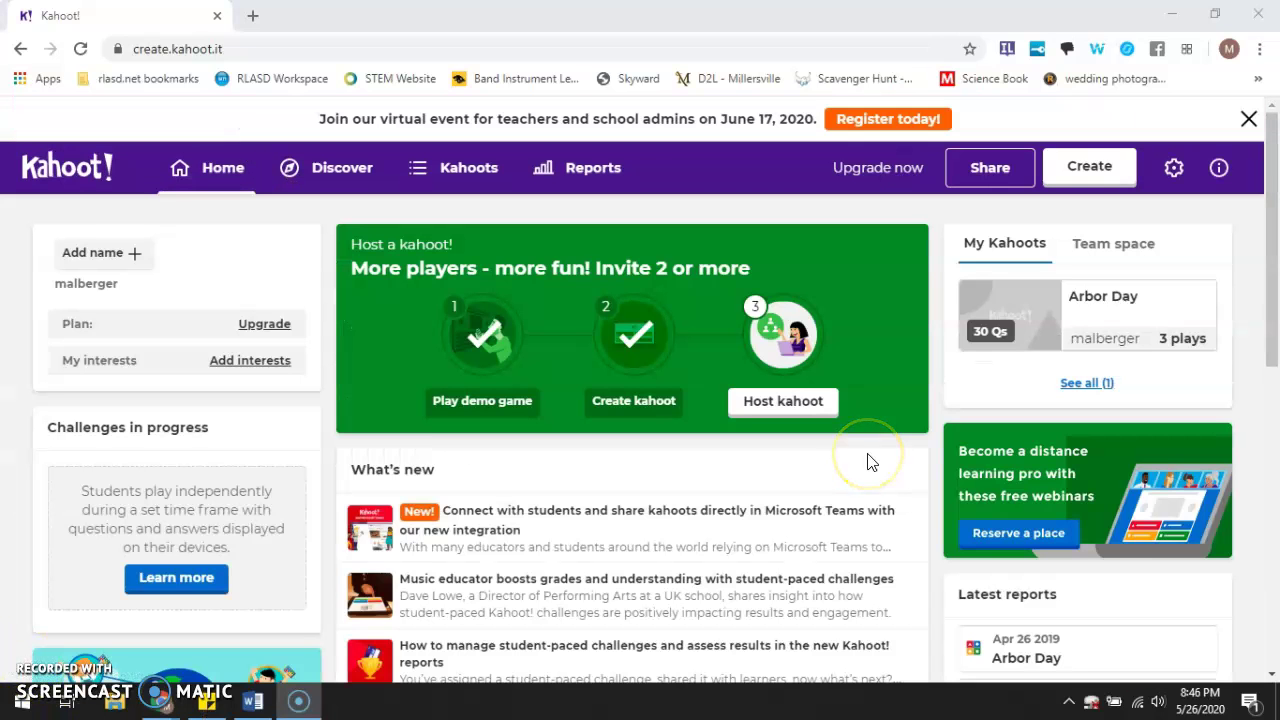